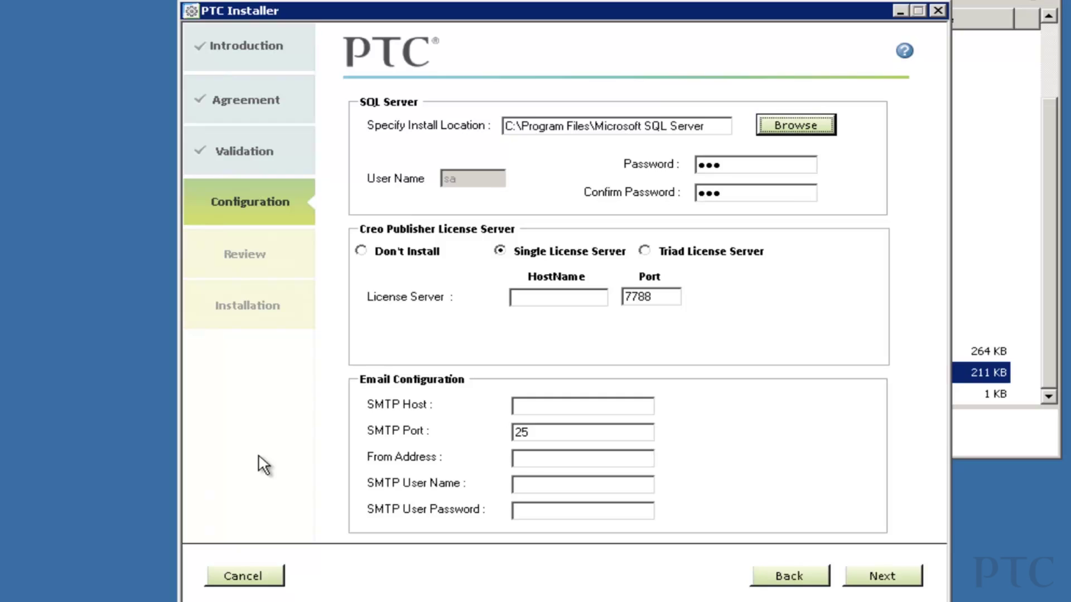
# Set license host PTCLicenseServer, SMTP host int-mail.ptc.com and the Windchill sender e-mail address.
pyautogui.press('Tab')
pyautogui.write('PTC')
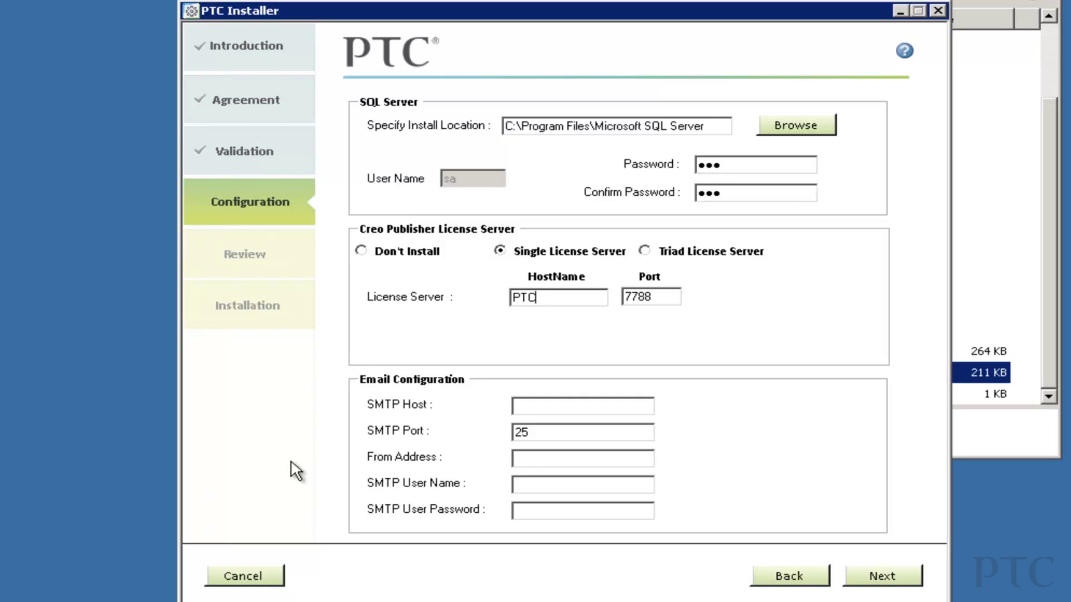
pyautogui.write('LicenseServer')
pyautogui.press('Tab')
pyautogui.press('Tab')
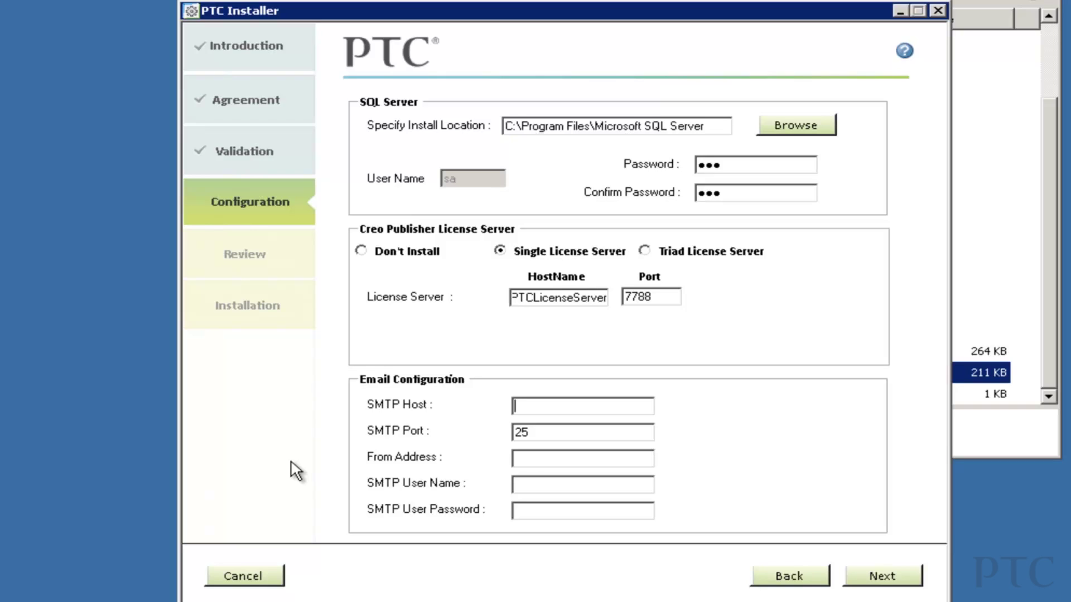
pyautogui.write('int-mail.ptc.com')
pyautogui.press('Tab')
pyautogui.press('Tab')
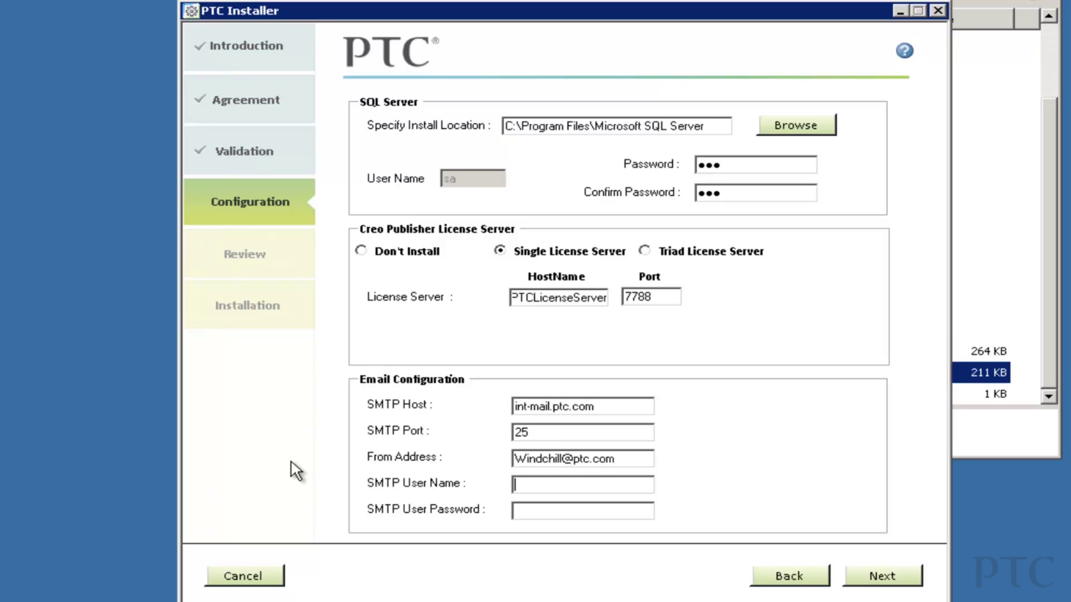
# Review settings, install SQL Server, Windchill, Creo Publisher and Creo View Adapter, then close the installer.
pyautogui.click(882, 577)
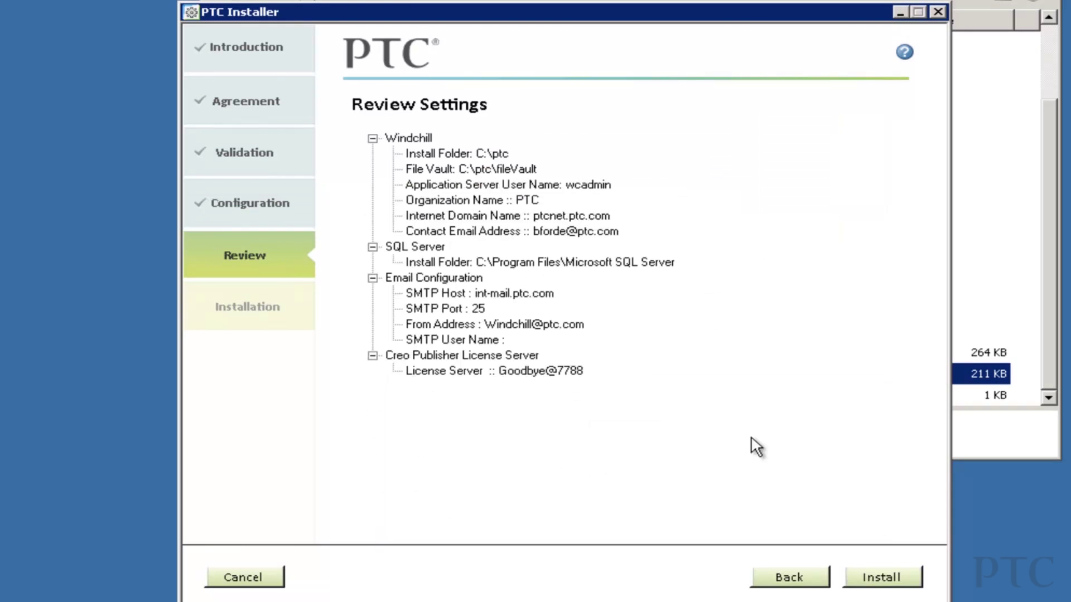
pyautogui.click(890, 582)
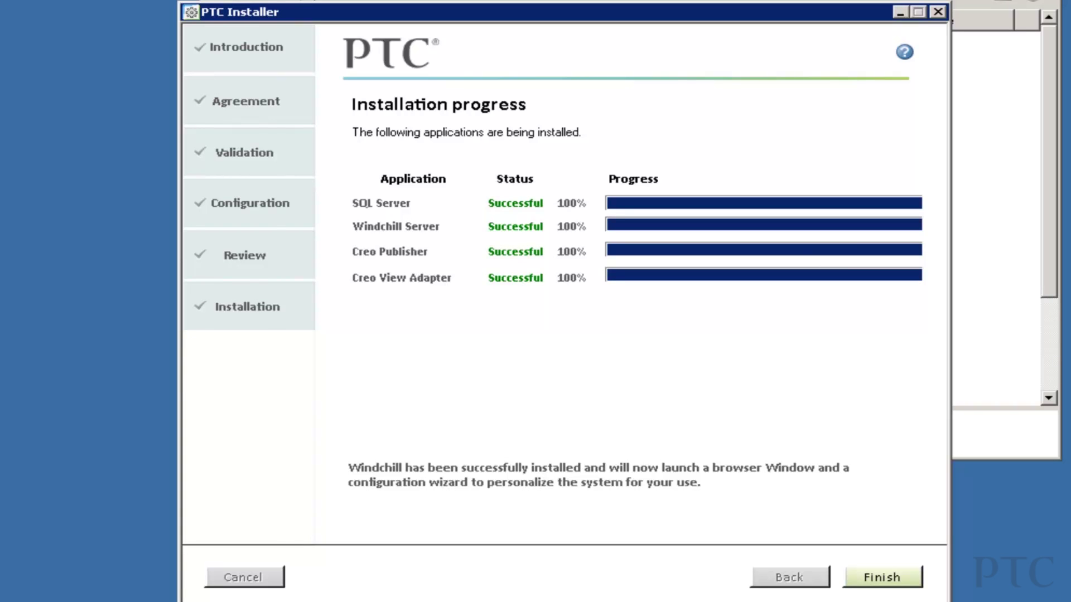
pyautogui.click(895, 575)
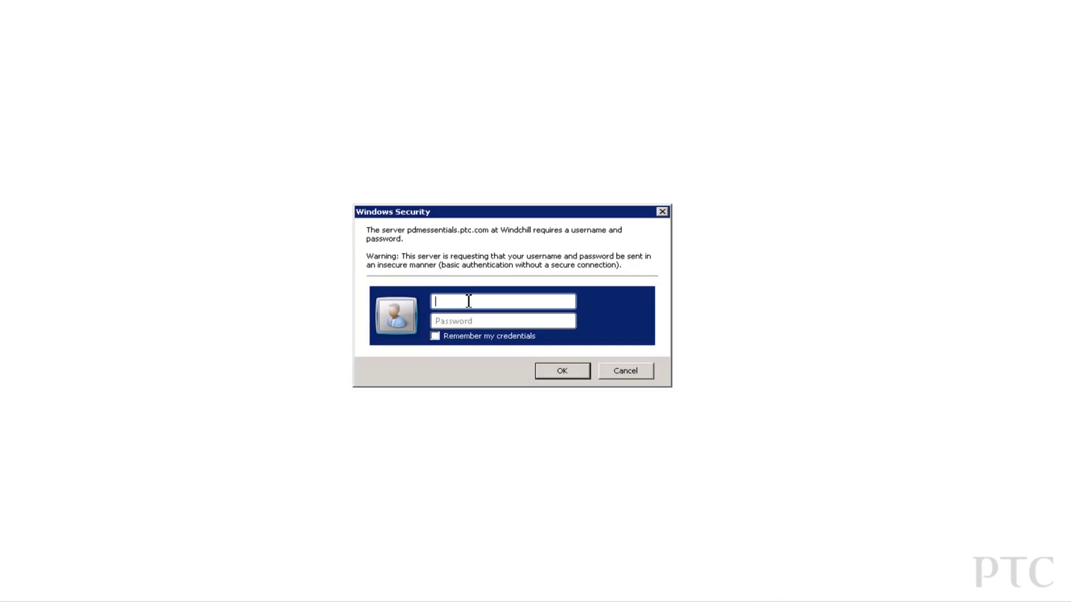
# Log in with the administrator user name and password to launch the Configuration Wizard.
pyautogui.write('wcadmin')
pyautogui.press('Tab')
pyautogui.write('wcadmin')
pyautogui.press('Return')
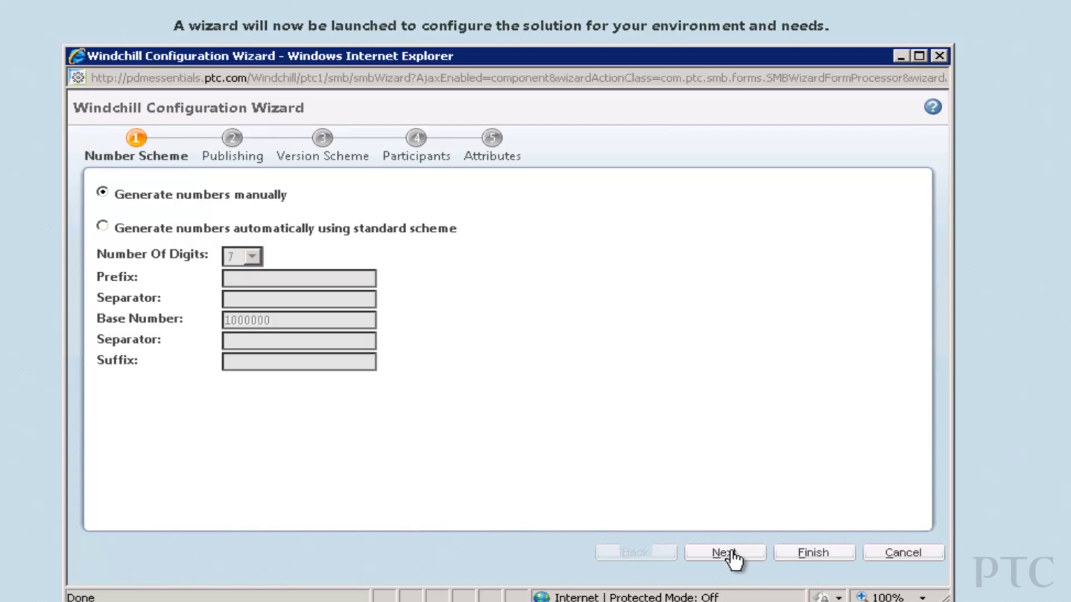
# Keep manual numbering, publishing for all Creo types and ASME Y 14.35 versioning.
pyautogui.click(725, 554)
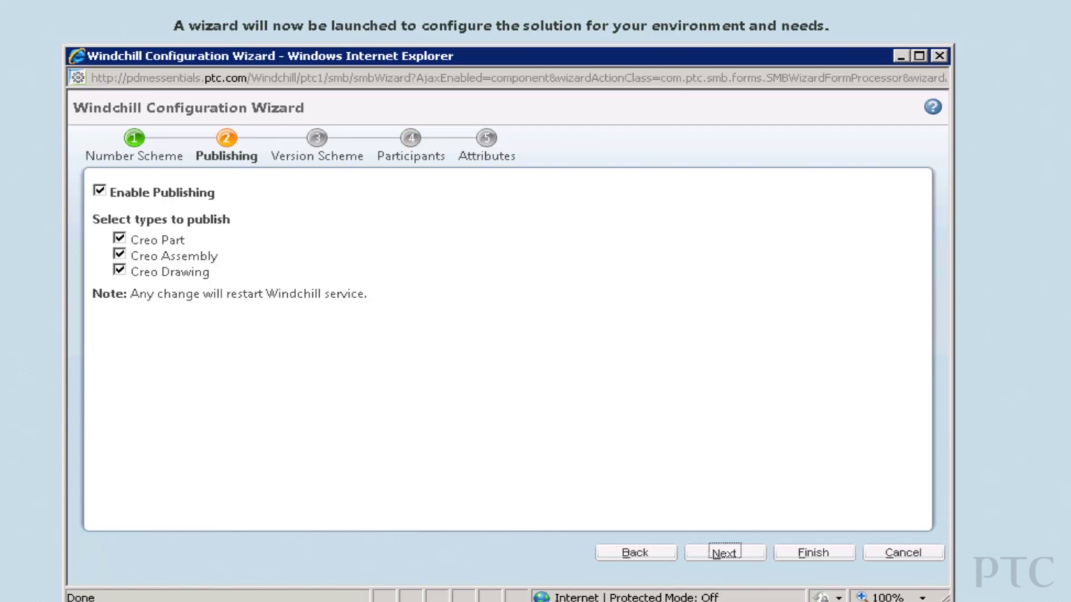
pyautogui.click(725, 553)
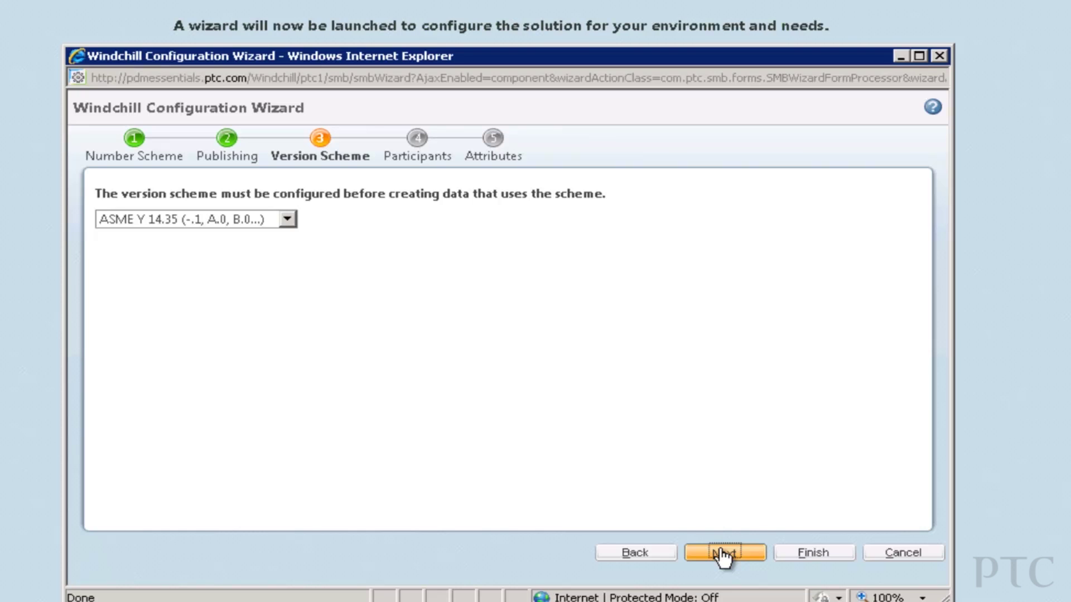
pyautogui.click(724, 555)
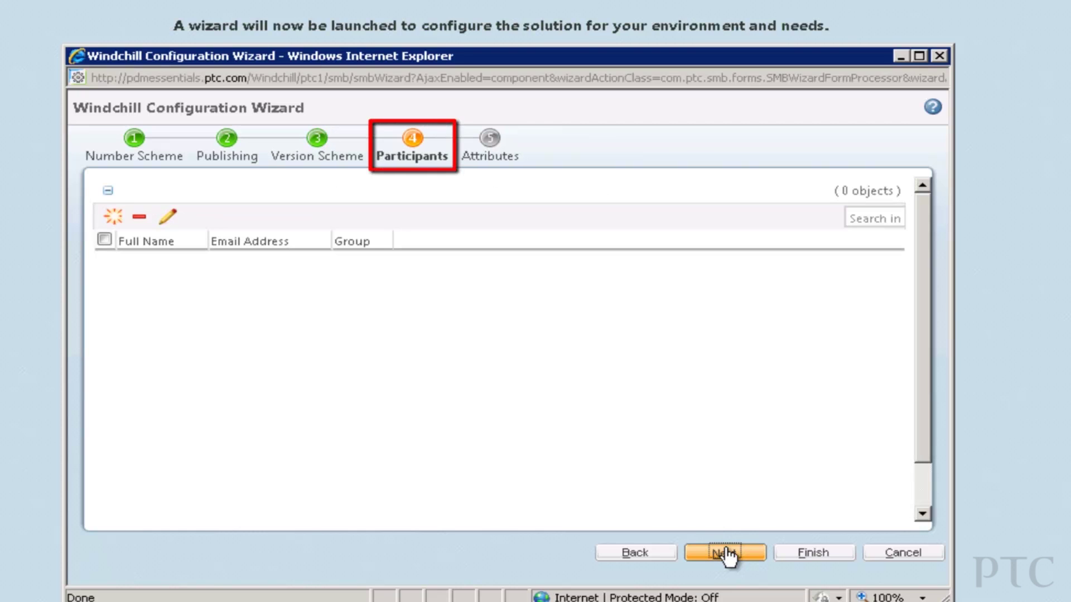
# Create a participant user with first name, last name and user name Administrator, then advance to Attributes.
pyautogui.click(116, 223)
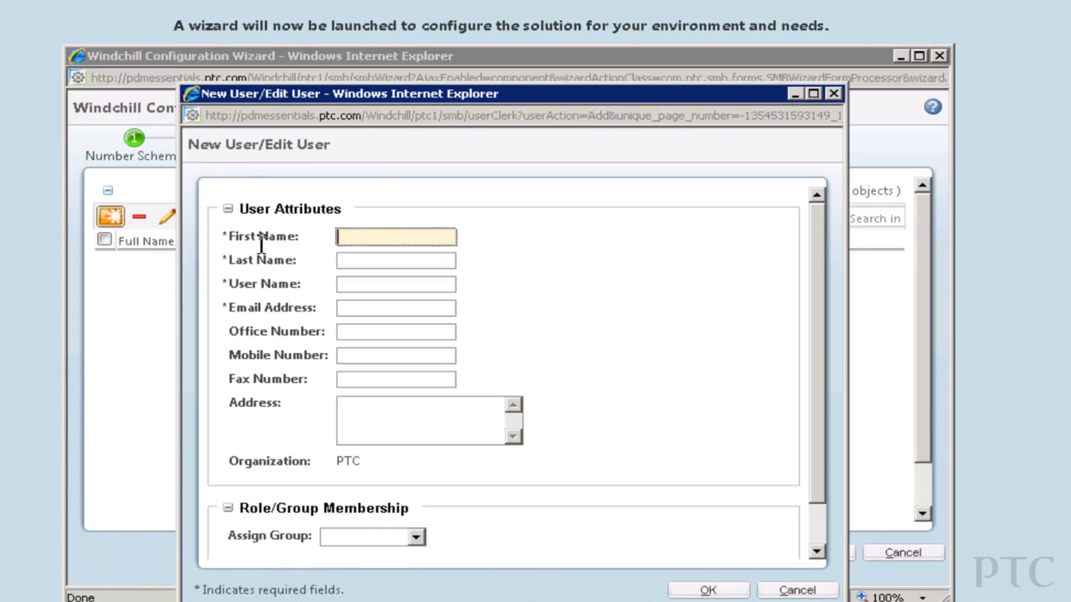
pyautogui.write('Amy')
pyautogui.press('Tab')
pyautogui.write('Administrator')
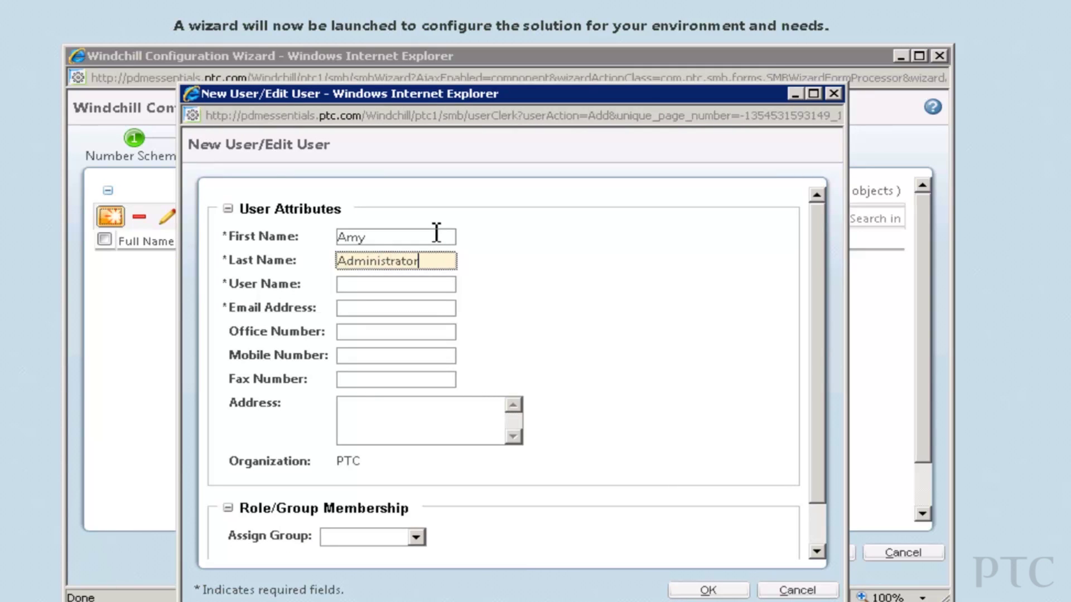
pyautogui.press('Tab')
pyautogui.write('Administrato')
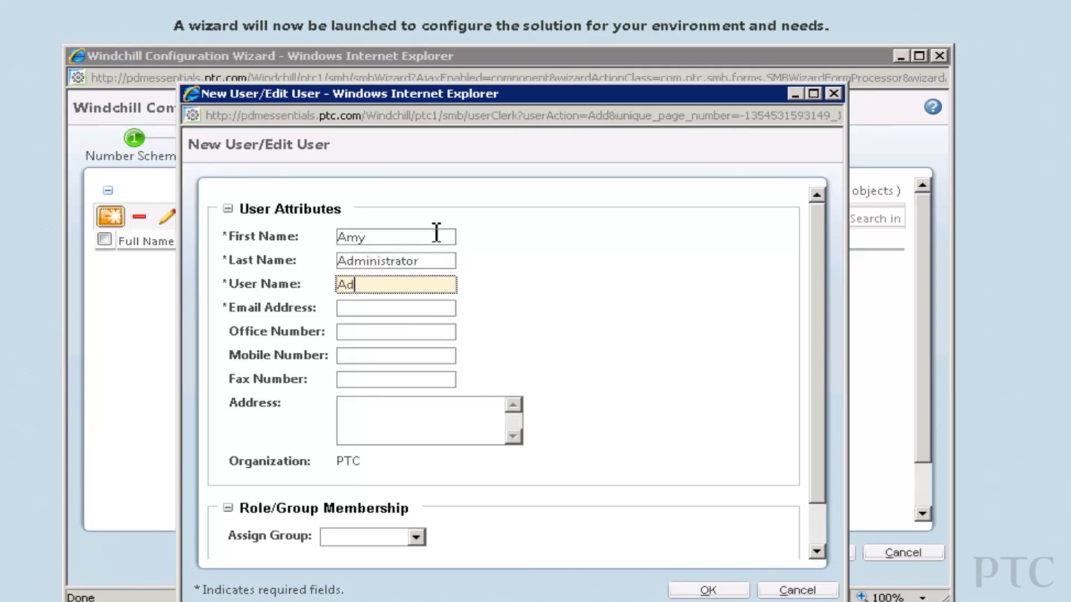
pyautogui.write('r')
pyautogui.press('Tab')
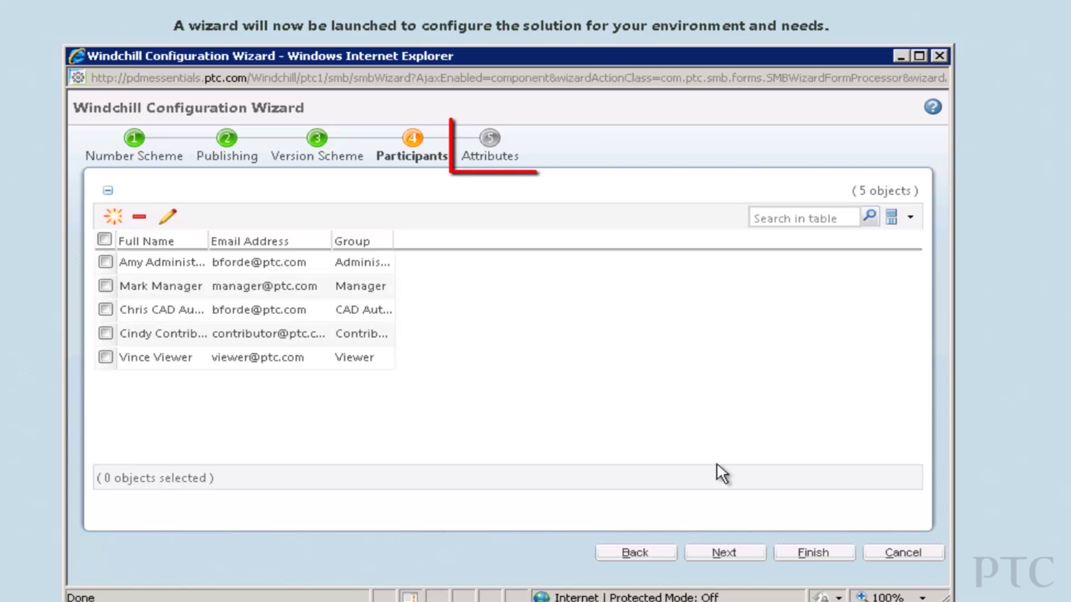
pyautogui.click(724, 554)
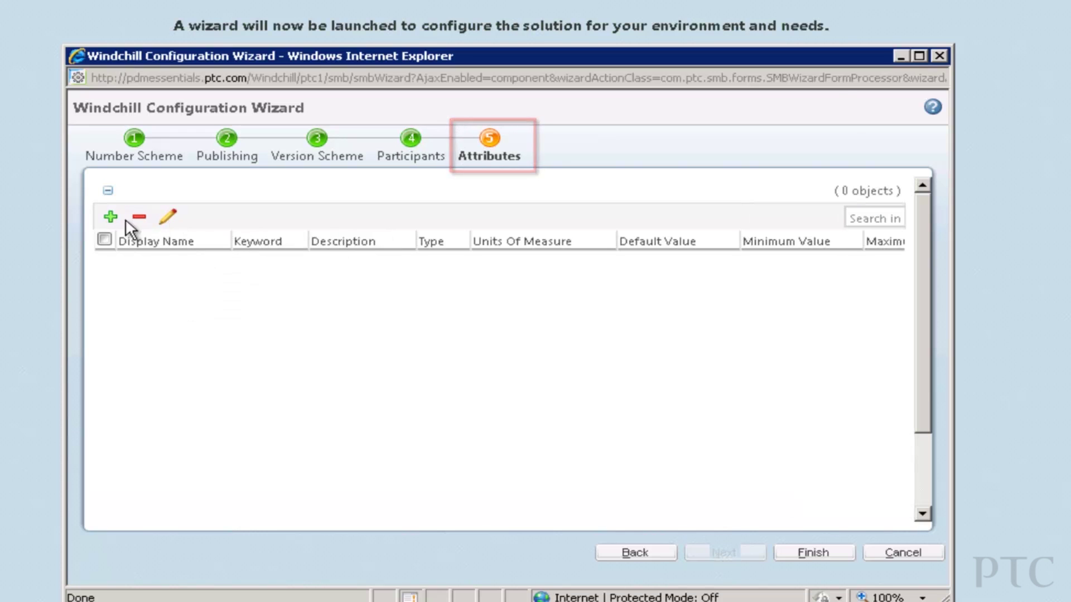
# Add Net Weight attribute (keyword NET_WEIGHT, Mass units, minimum 0) and finish the wizard.
pyautogui.click(110, 216)
pyautogui.write('Net Weight')
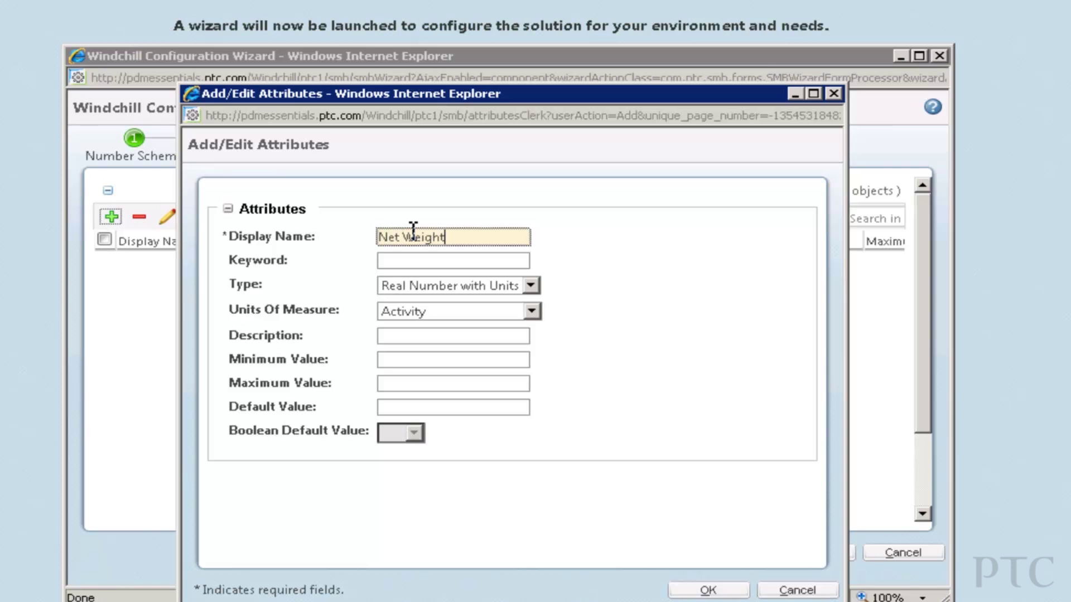
pyautogui.press('Tab')
pyautogui.write('NET_WEIGHT')
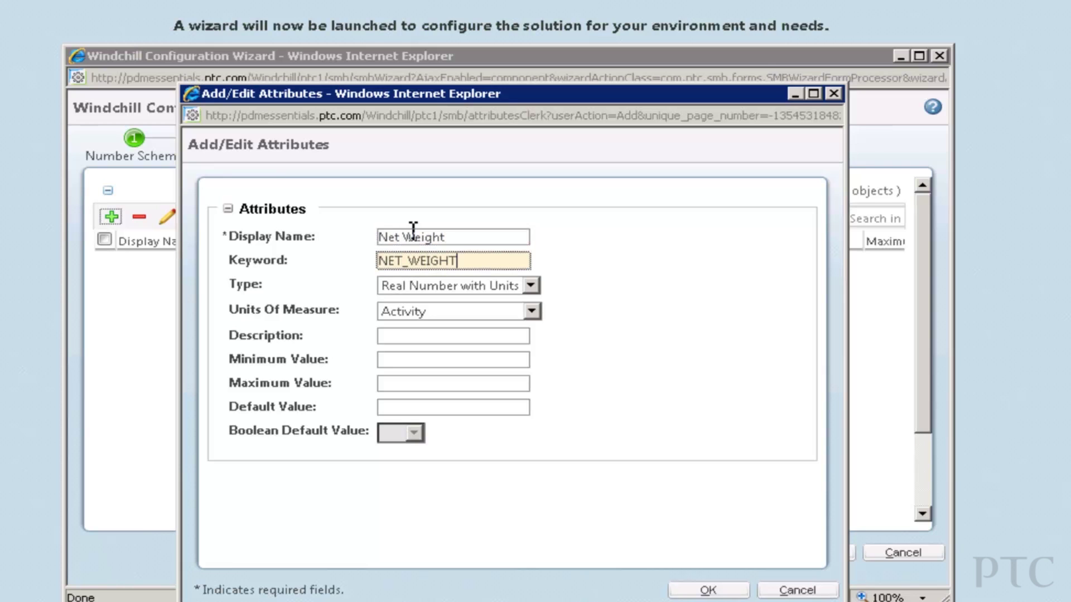
pyautogui.click(430, 311)
pyautogui.click(435, 372)
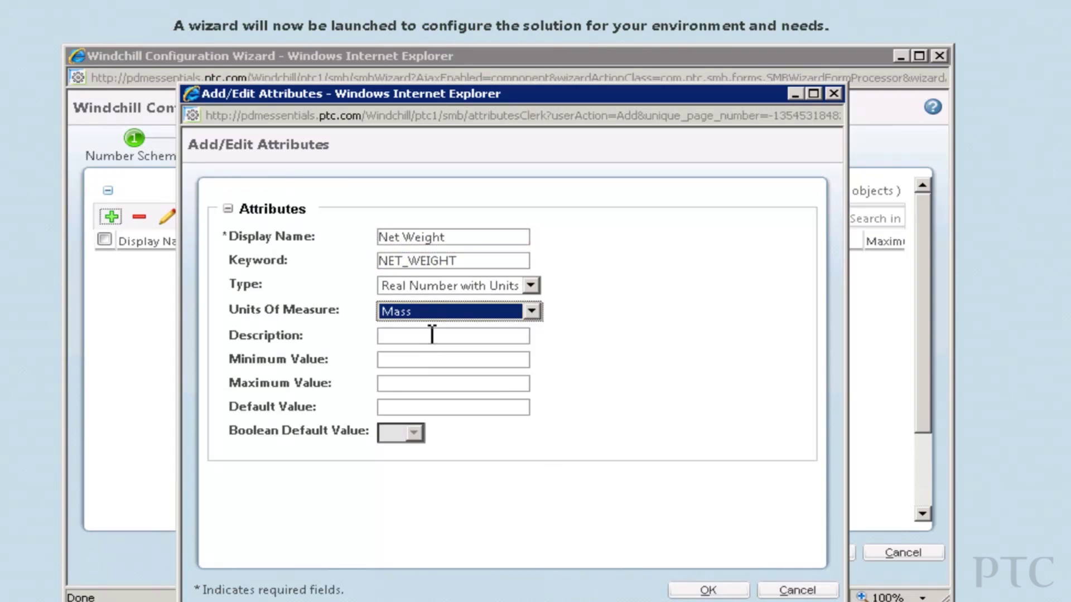
pyautogui.press('Tab')
pyautogui.write('Net Weight')
pyautogui.click(402, 361)
pyautogui.write('0')
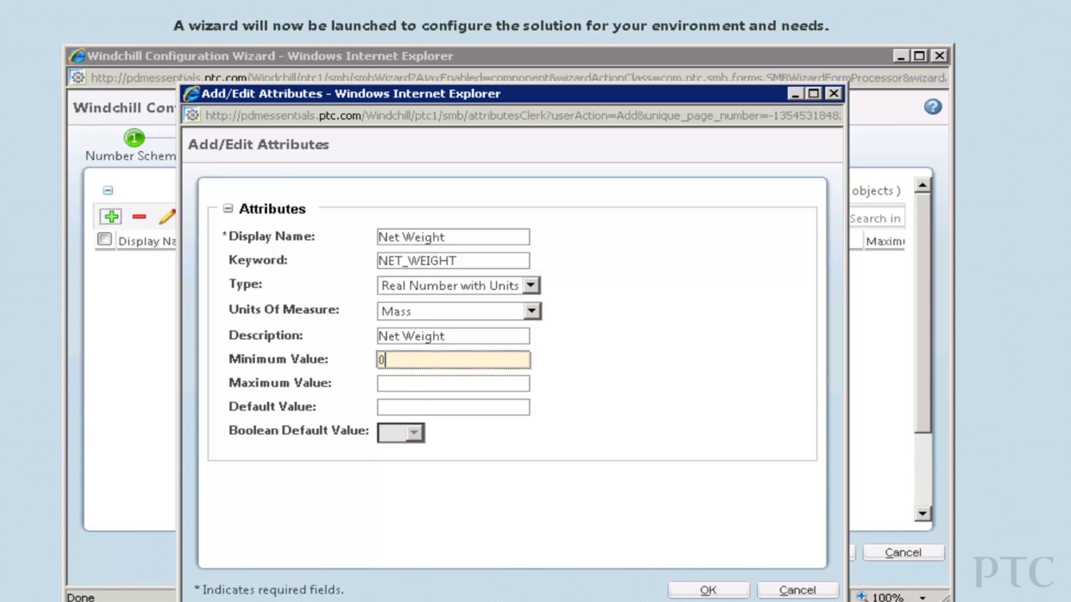
pyautogui.click(745, 594)
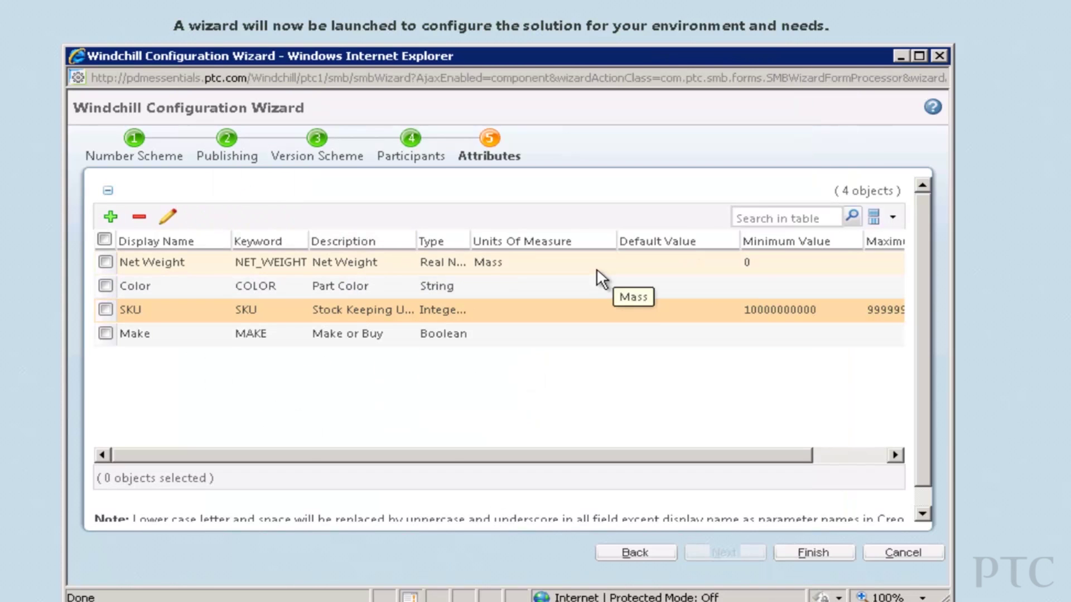
pyautogui.click(806, 558)
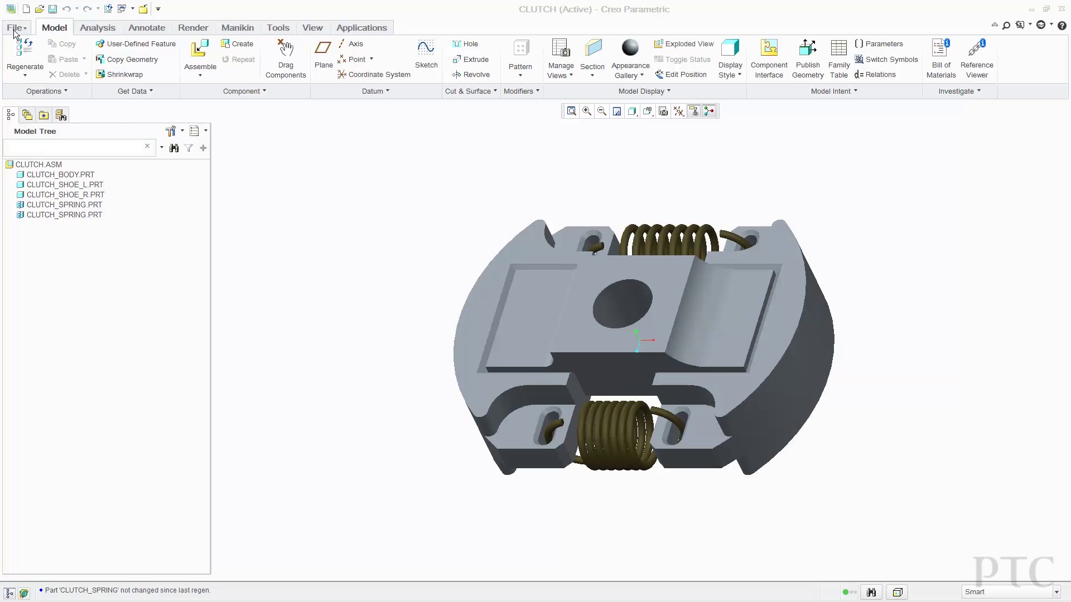
# Auto check in the CLUTCH assembly from Creo Parametric to Windchill.
pyautogui.click(17, 26)
pyautogui.moveTo(36, 83)
pyautogui.click(184, 115)
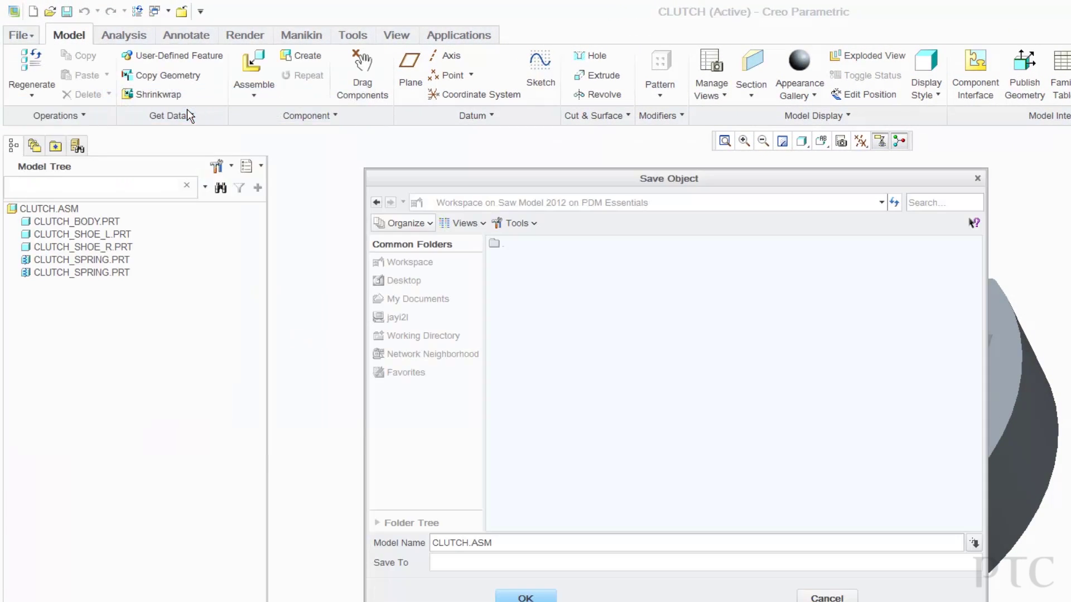
pyautogui.click(526, 594)
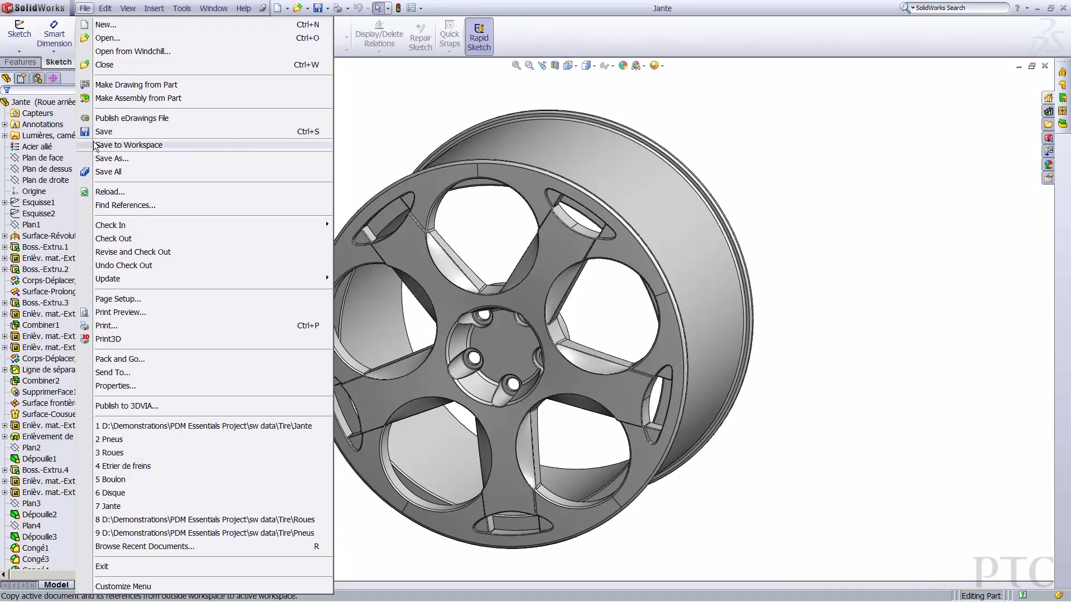
# Save the Jante part to the Windchill workspace and check it in from SolidWorks.
pyautogui.click(97, 145)
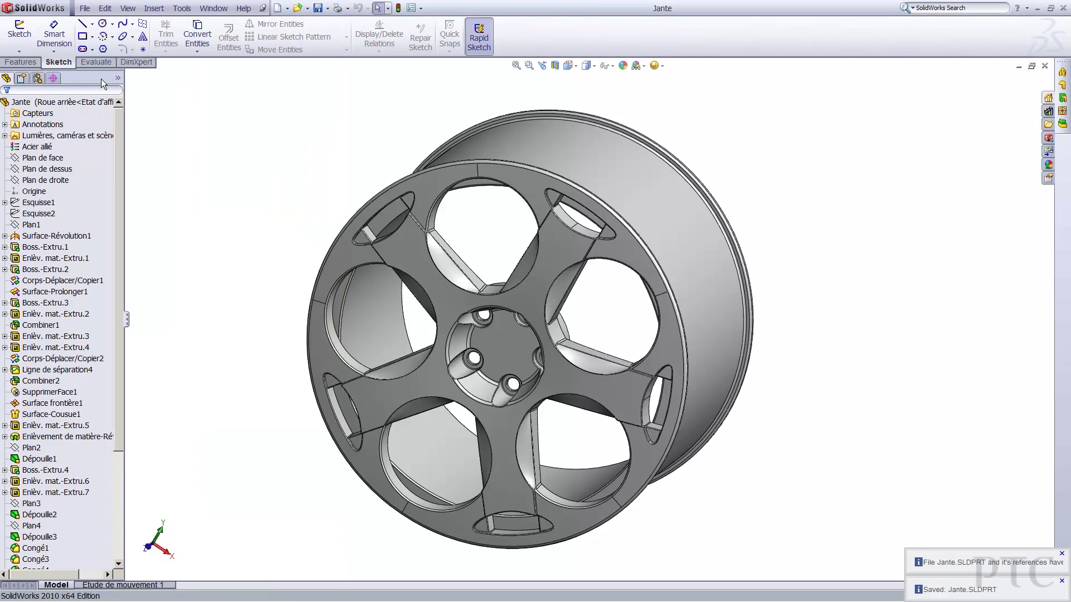
pyautogui.click(85, 8)
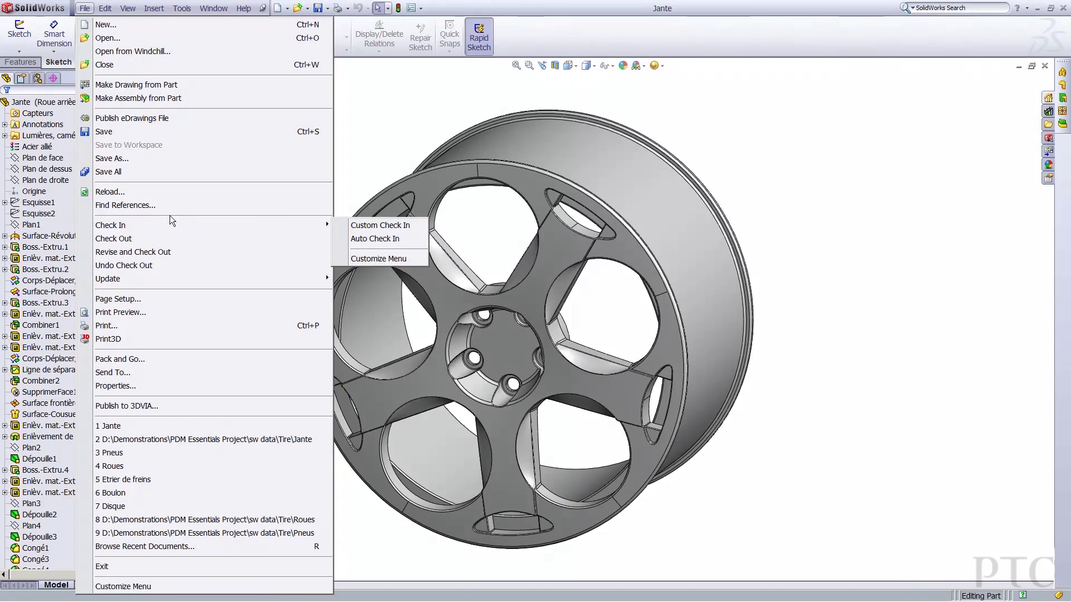
pyautogui.moveTo(316, 223)
pyautogui.click(360, 236)
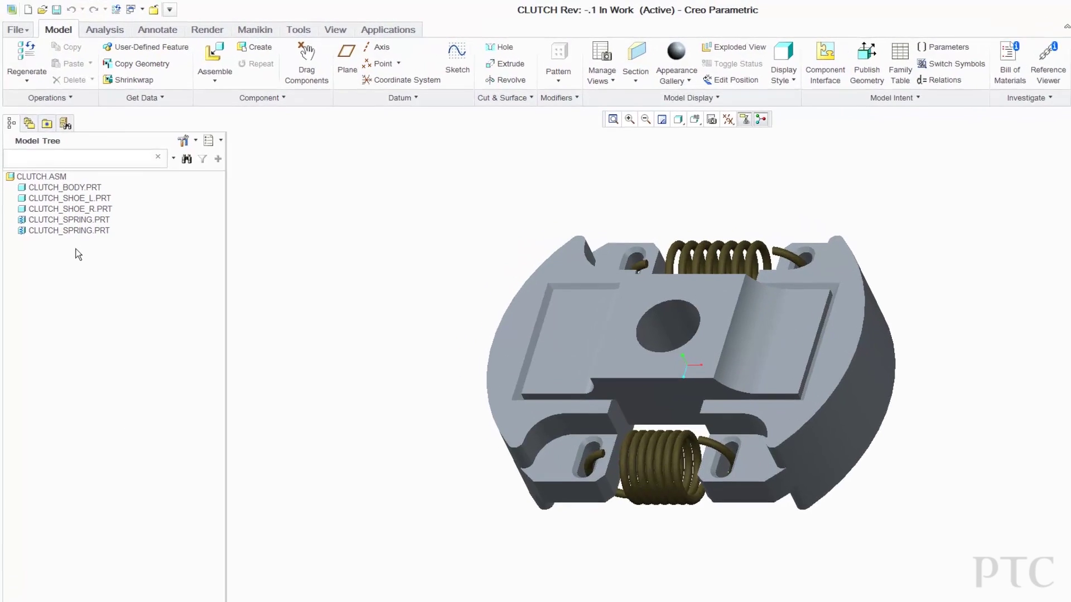
# Browse Windchill Cabinets in Creo's folder browser to the Saw Model 2012 product.
pyautogui.click(33, 144)
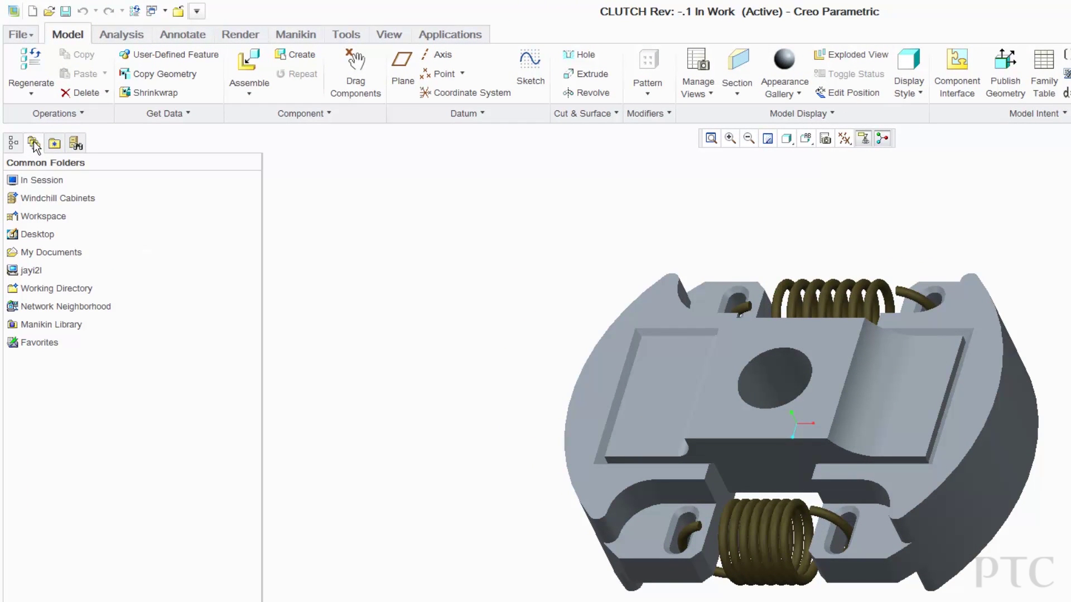
pyautogui.click(37, 198)
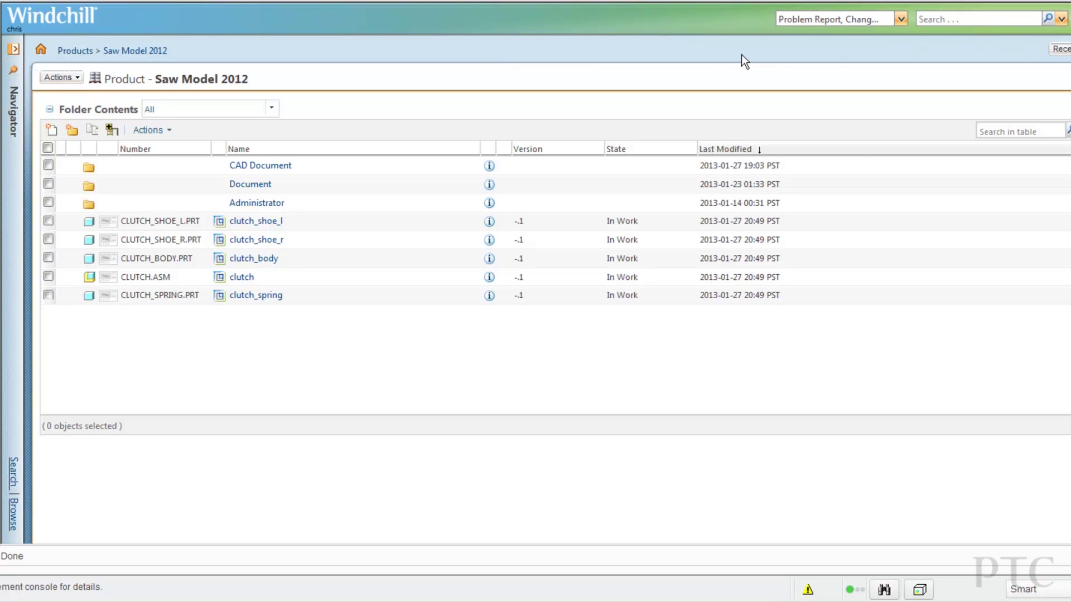
# Search for clutch_spring, see where it is used, and open the clutch assembly's details.
pyautogui.click(930, 19)
pyautogui.write('clutch_spring*')
pyautogui.click(1046, 20)
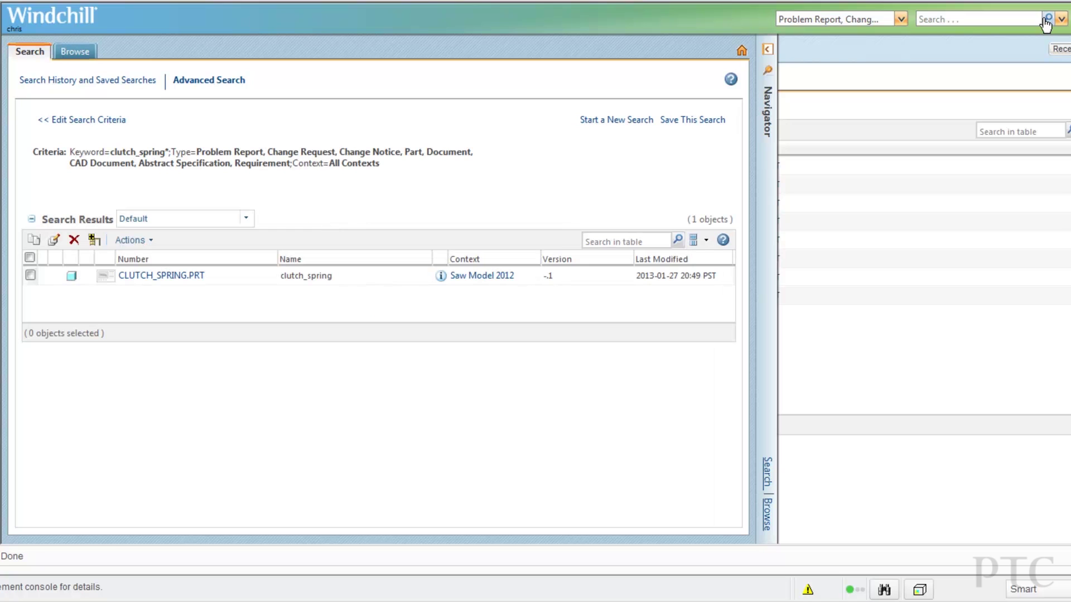
pyautogui.click(453, 276)
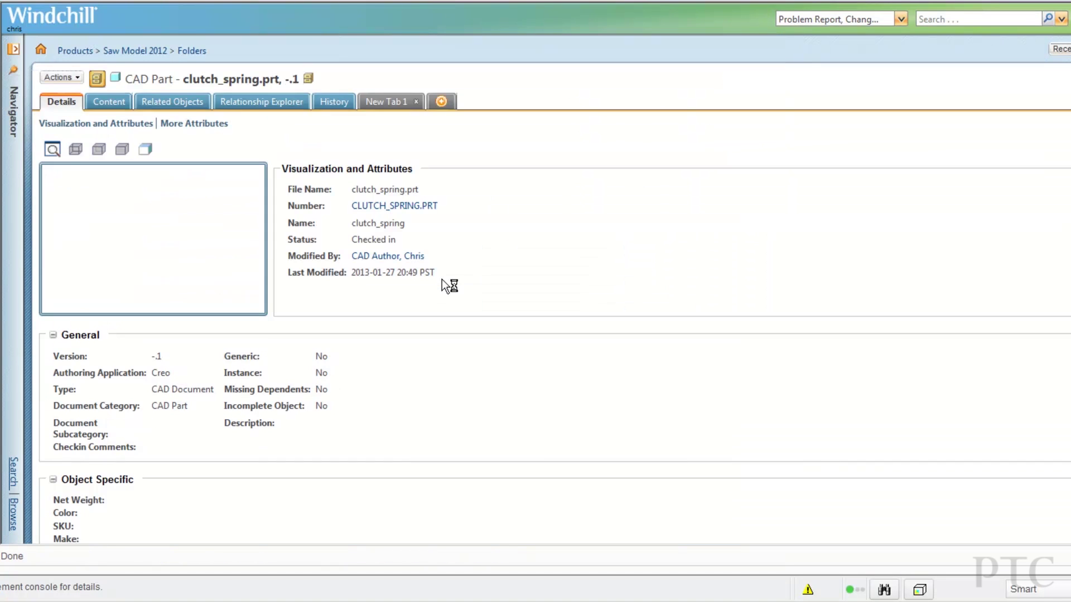
pyautogui.click(174, 103)
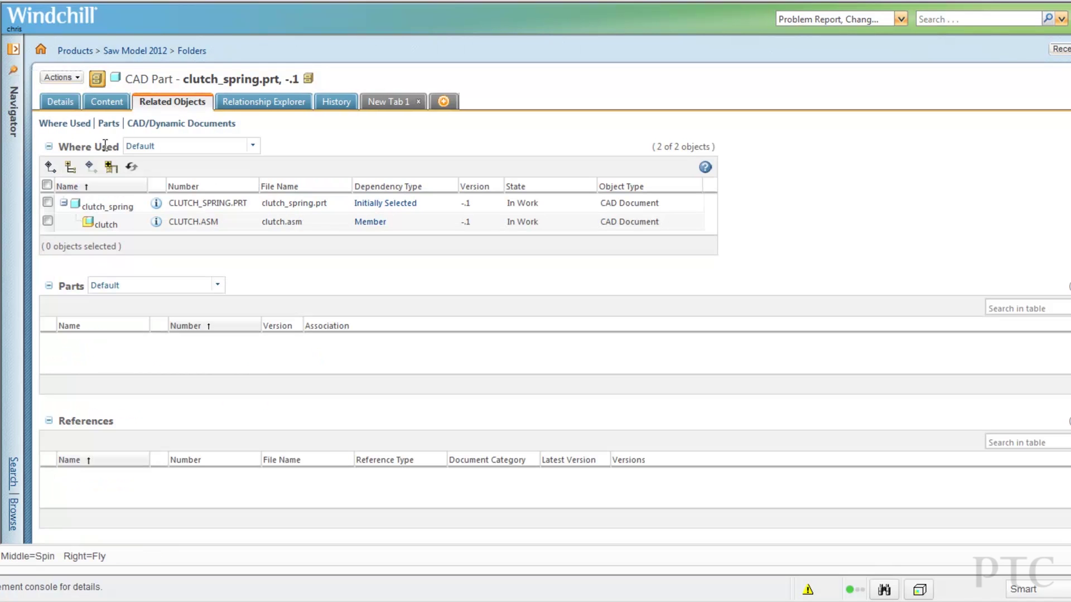
pyautogui.click(156, 222)
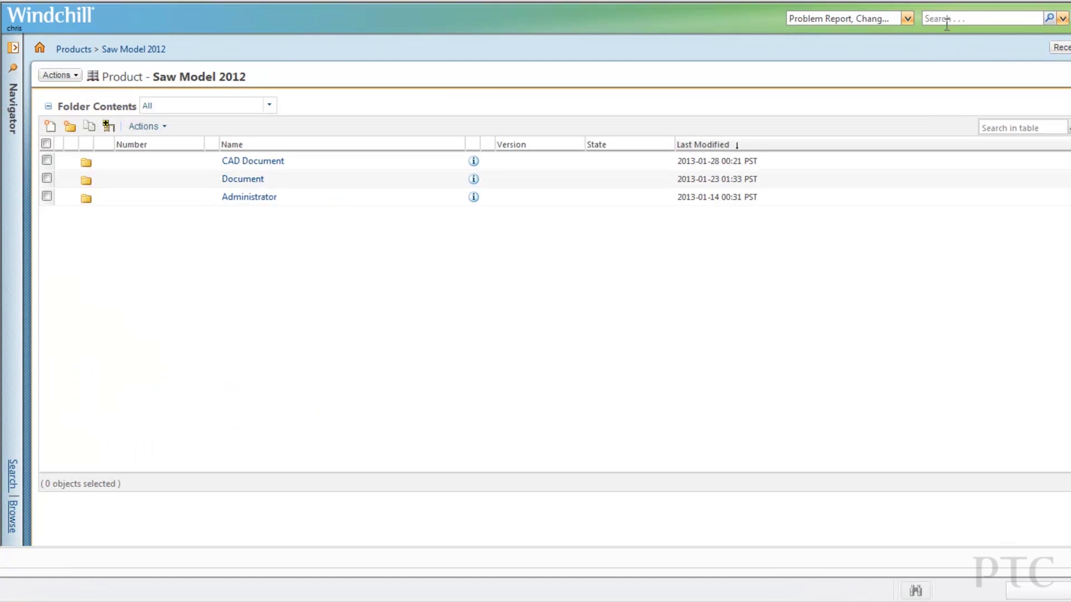
# Search 'jante*' and open the Jante.SLDPRT part's details page.
pyautogui.click(1021, 18)
pyautogui.write('jante*')
pyautogui.click(1050, 18)
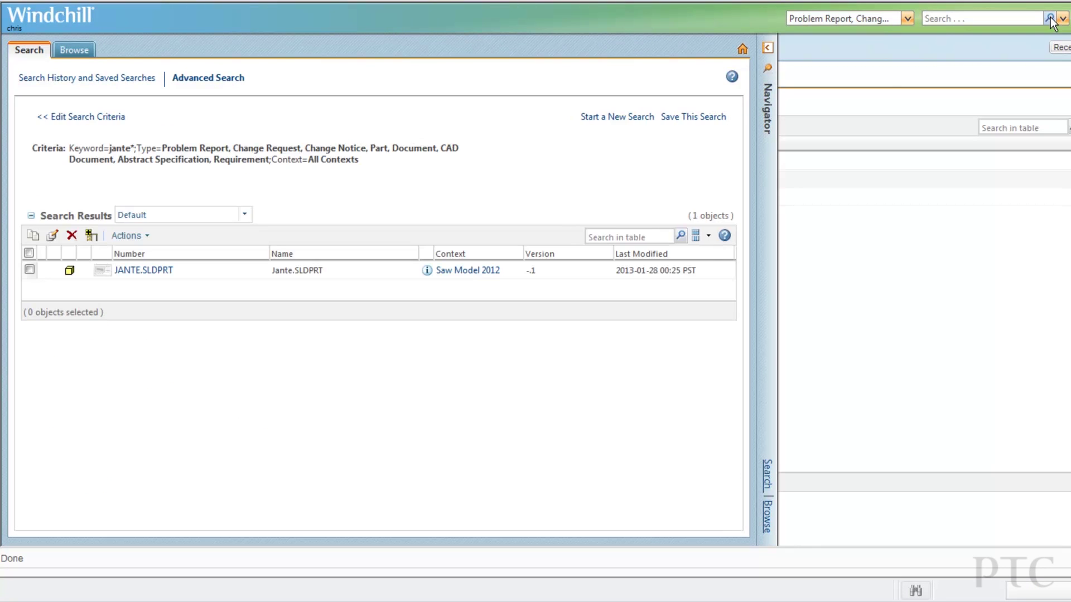
pyautogui.click(428, 271)
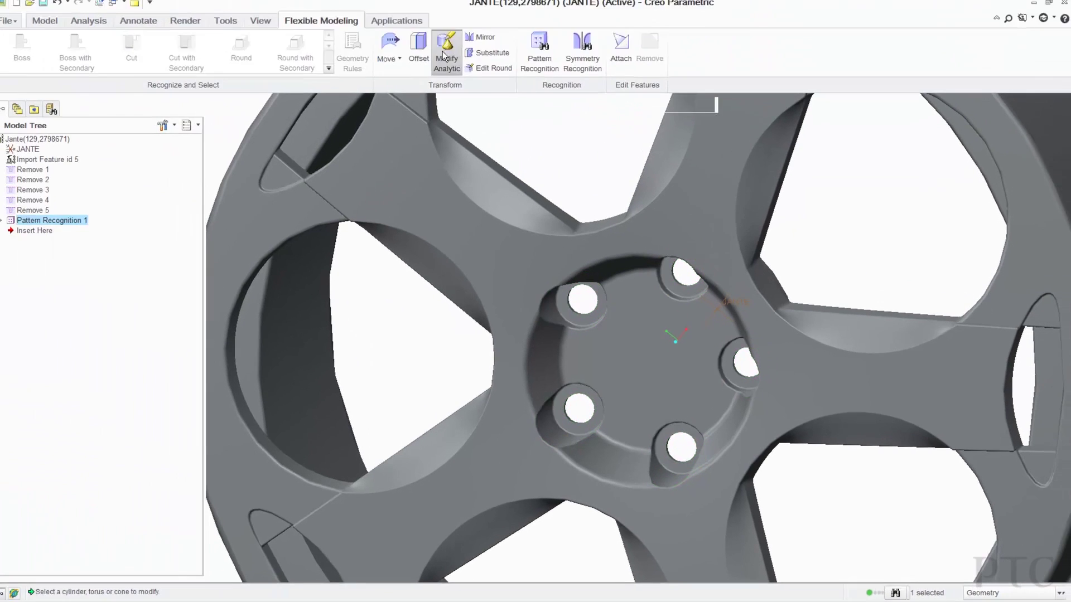
# Shrink the lug hole radius to 0.00600 and propagate it across Pattern Recognition 1.
pyautogui.click(443, 51)
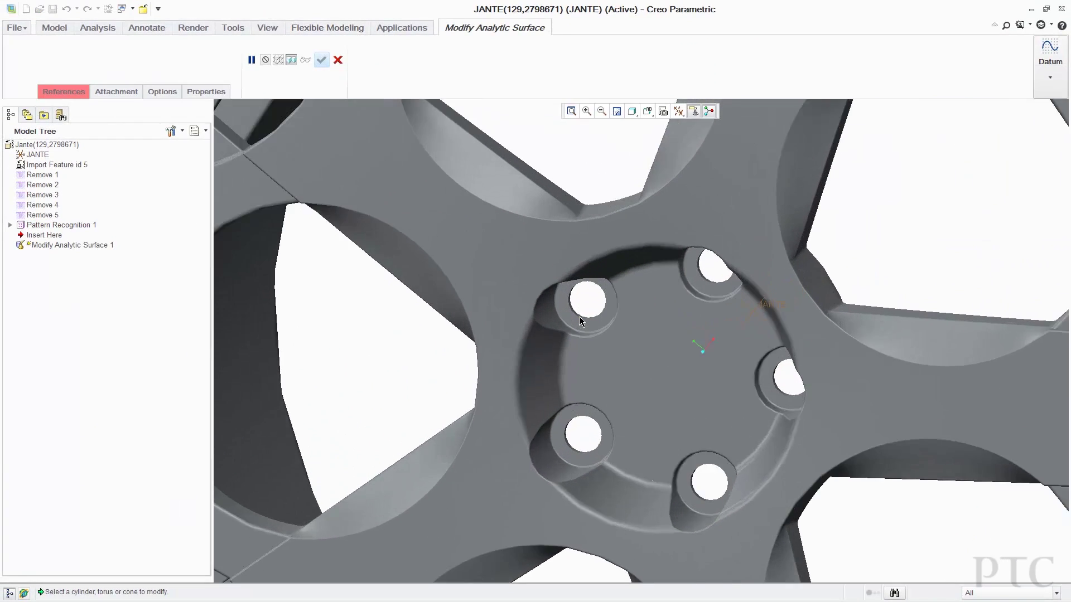
pyautogui.scroll(4, 579, 316)
pyautogui.click(566, 310)
pyautogui.moveTo(560, 229); pyautogui.dragTo(577, 236)
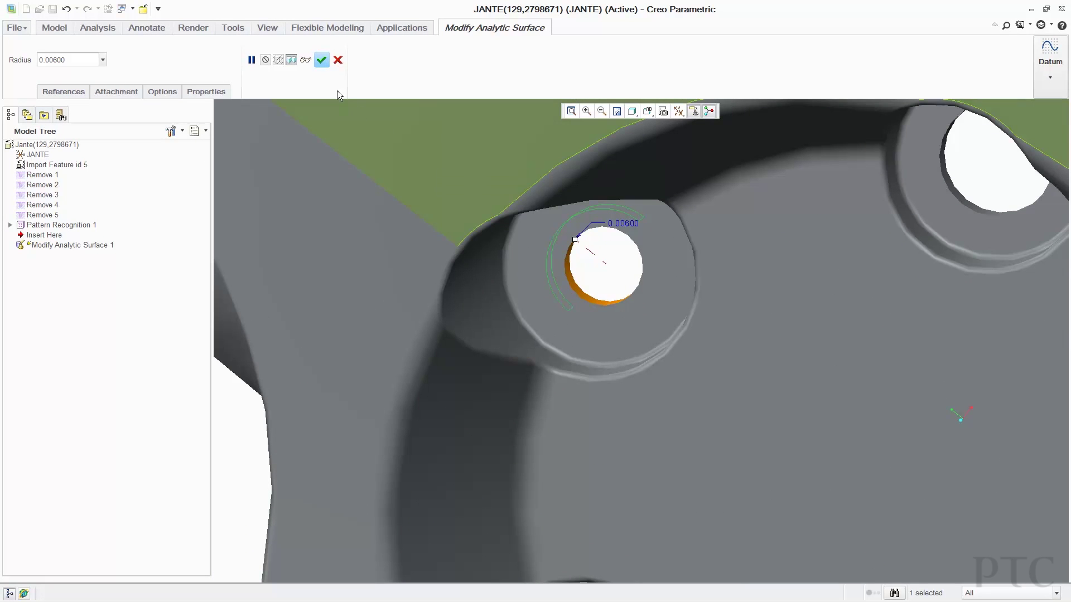
pyautogui.click(161, 91)
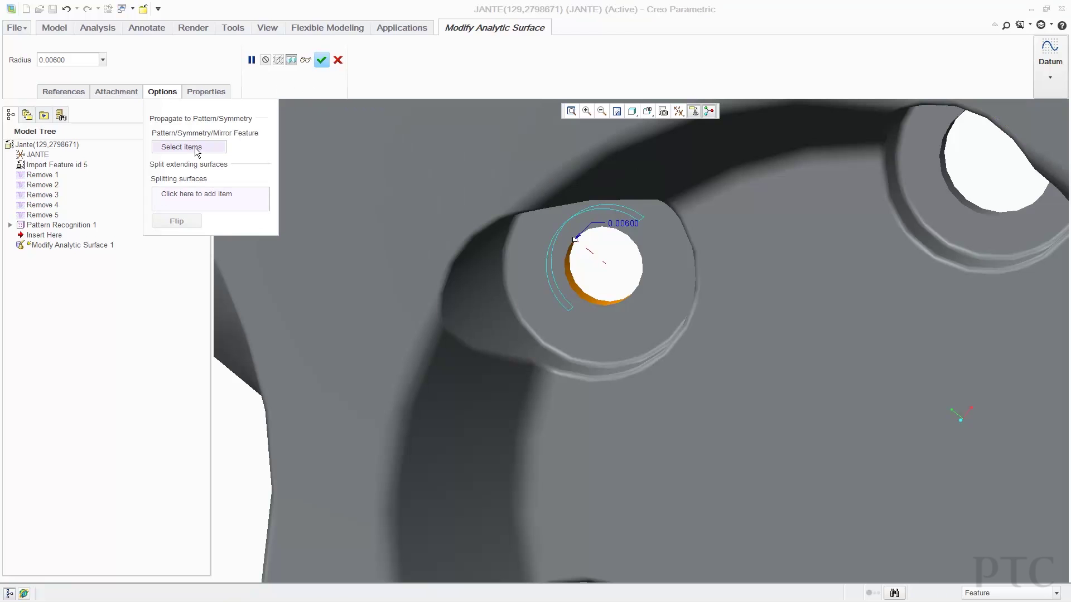
pyautogui.click(83, 225)
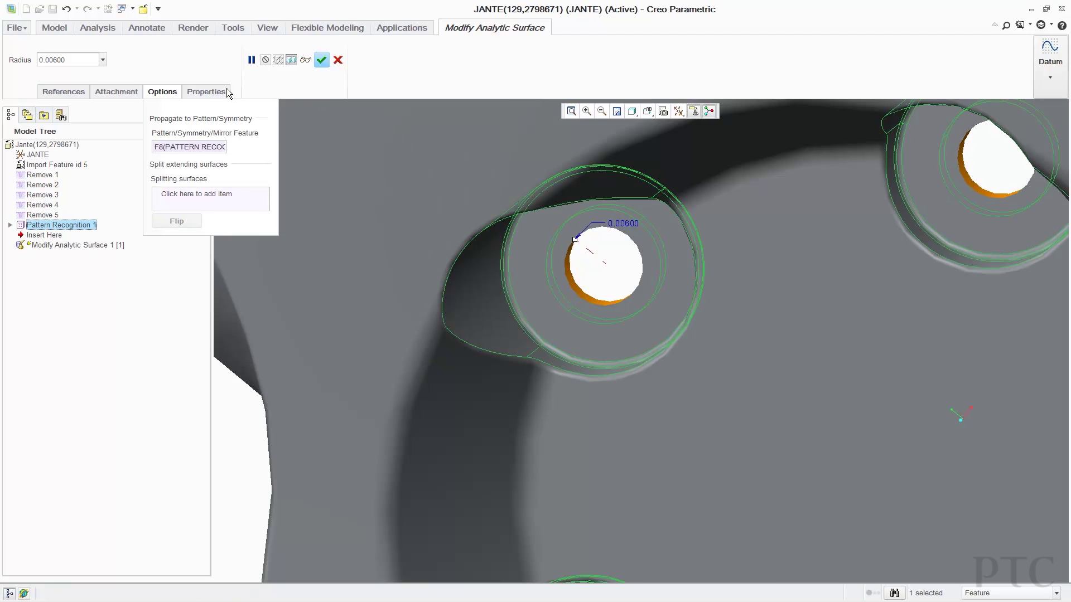
pyautogui.click(321, 60)
pyautogui.scroll(-5, 731, 319)
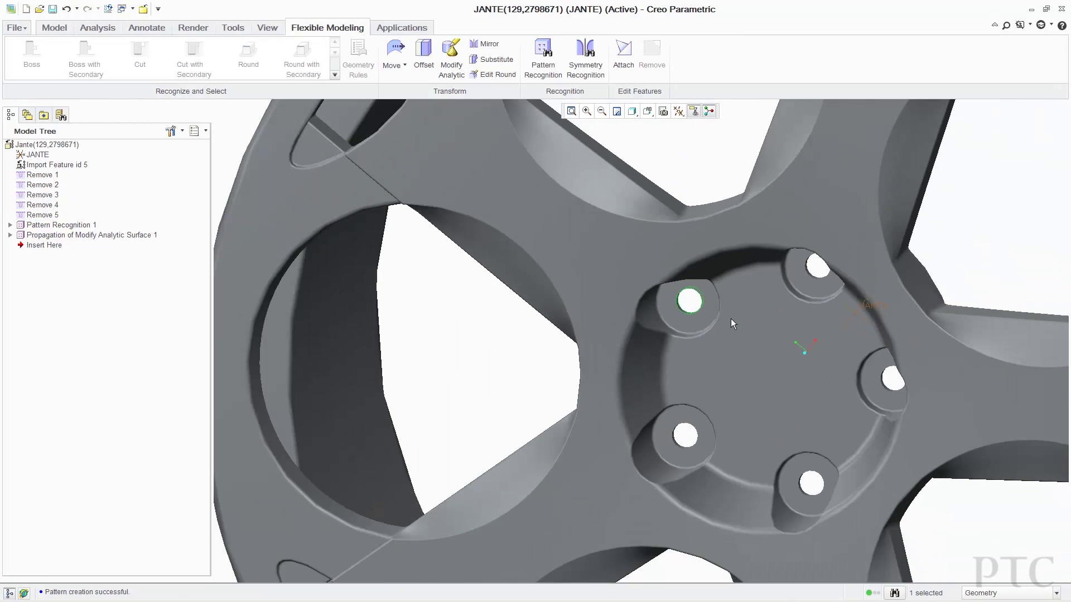
pyautogui.scroll(-5, 731, 319)
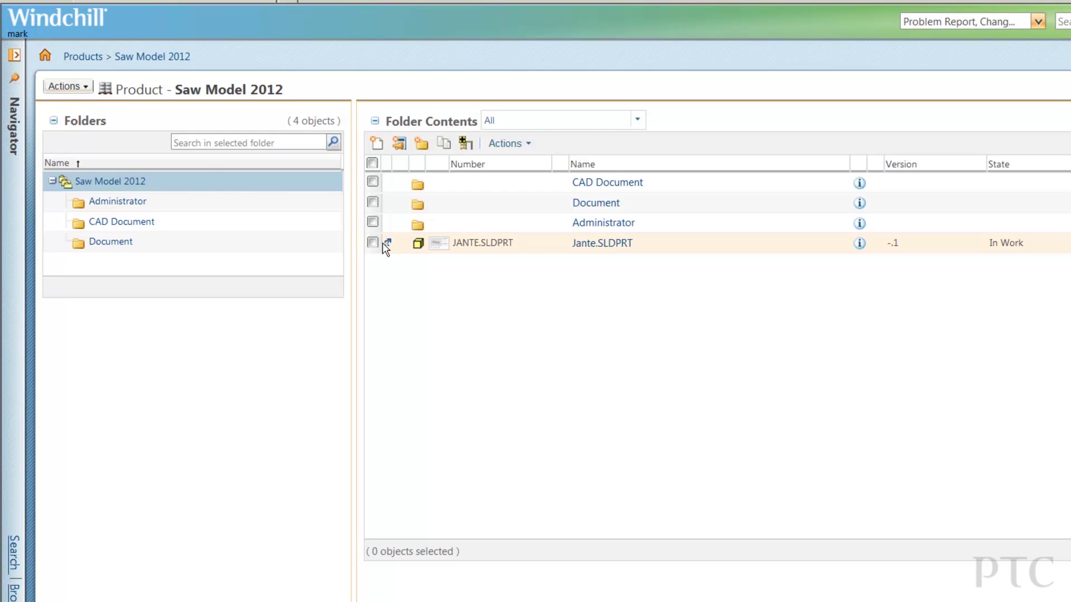
# Try checking out Jante.SLDPRT from the Saw Model 2012 workspace and read the Advanced-tab warning.
pyautogui.click(388, 244)
pyautogui.click(54, 188)
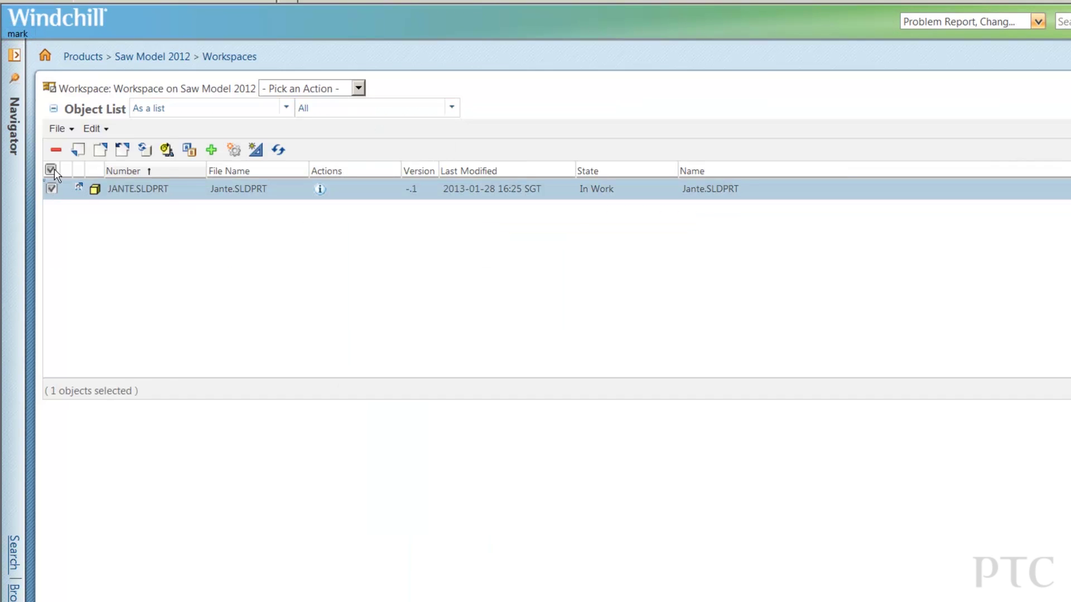
pyautogui.click(59, 129)
pyautogui.click(66, 260)
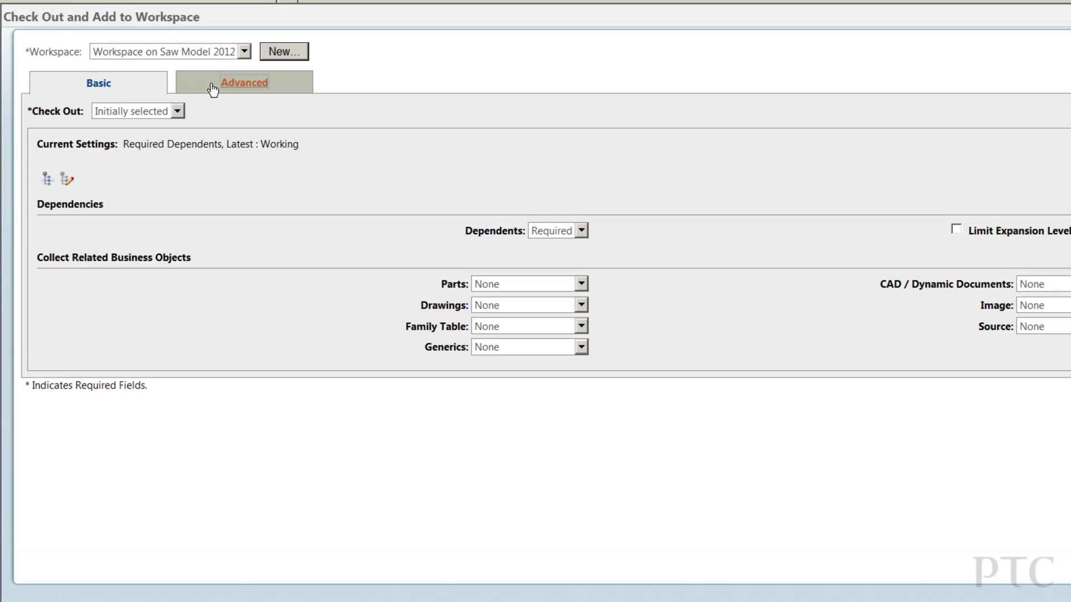
pyautogui.click(213, 89)
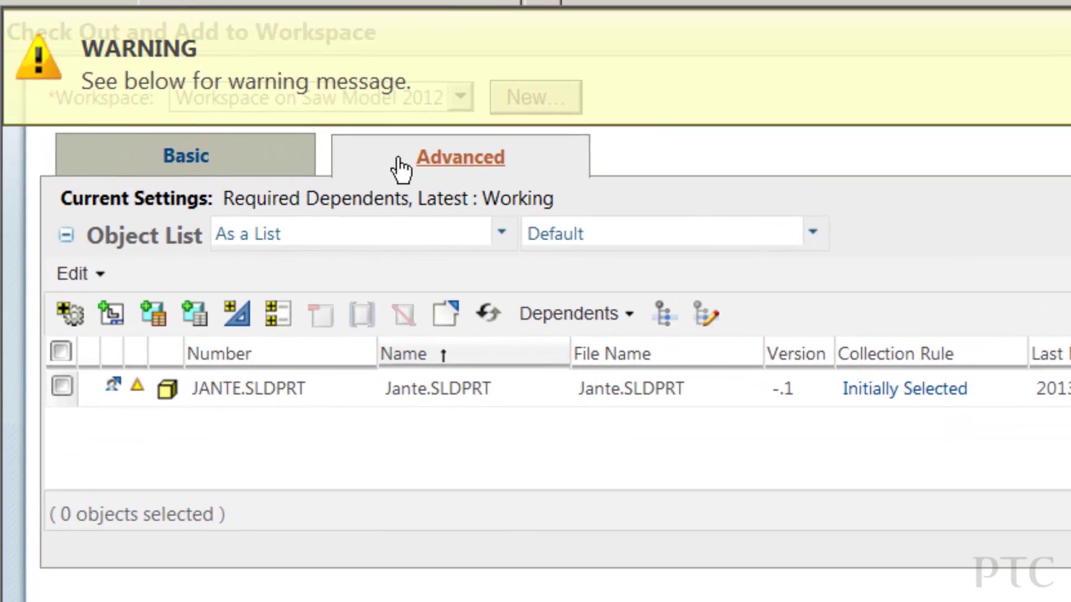
pyautogui.moveTo(135, 386)
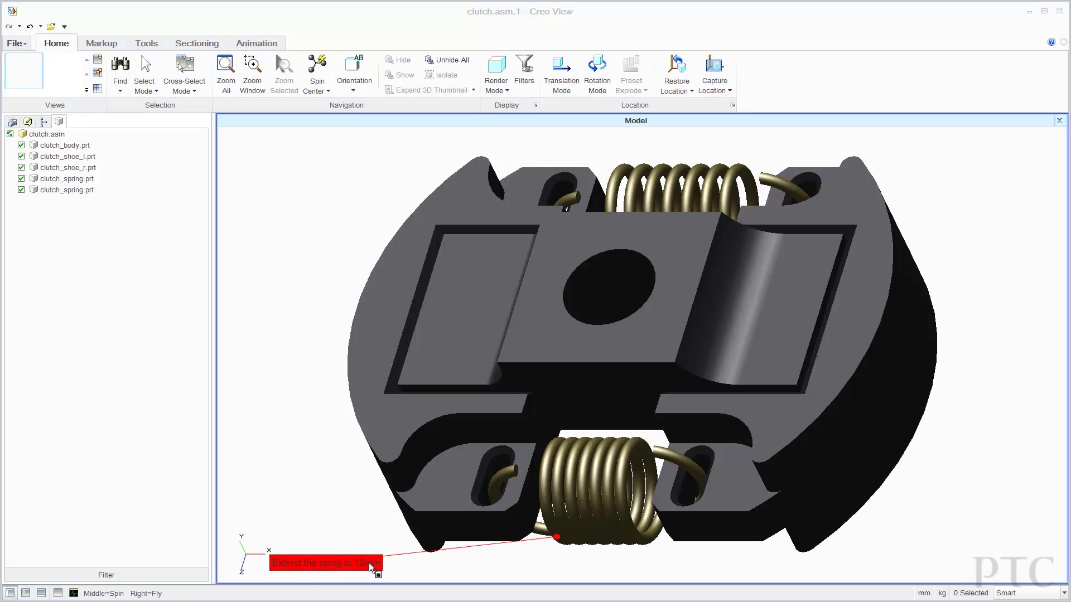
# Measure the distance between the clutch spring's two ends, reading about 8.000 mm.
pyautogui.click(107, 42)
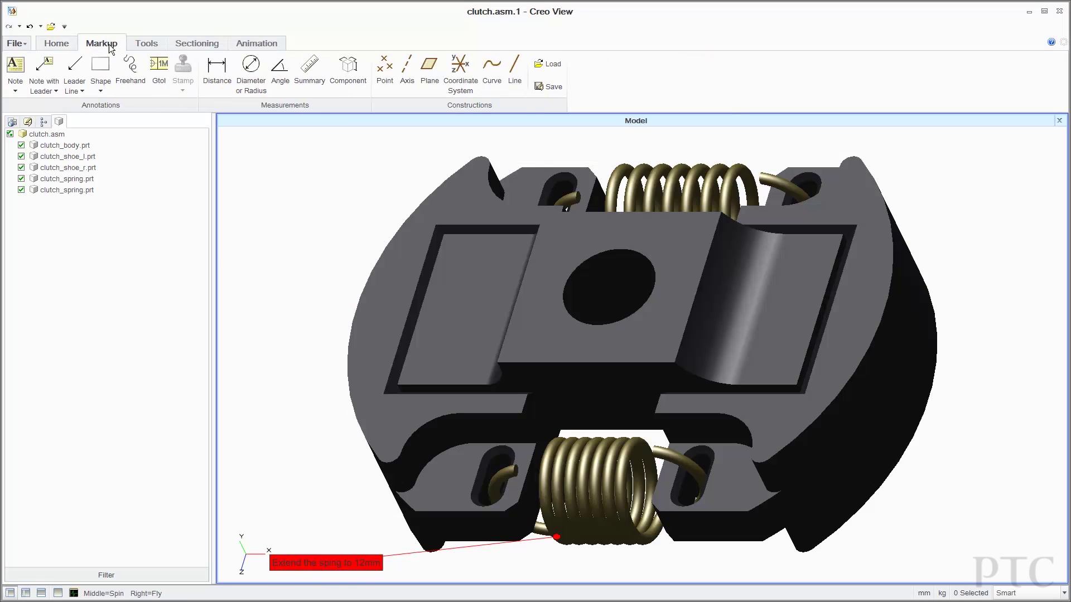
pyautogui.click(216, 72)
pyautogui.click(587, 484)
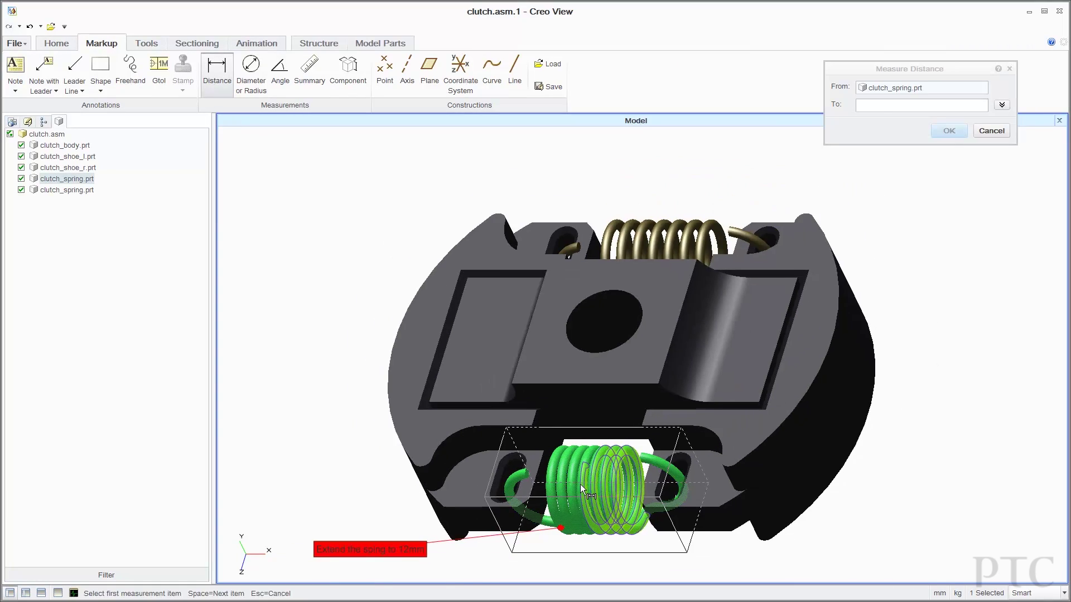
pyautogui.scroll(5, 580, 484)
pyautogui.moveTo(557, 483); pyautogui.dragTo(793, 457, button='middle')
pyautogui.scroll(5, 669, 403)
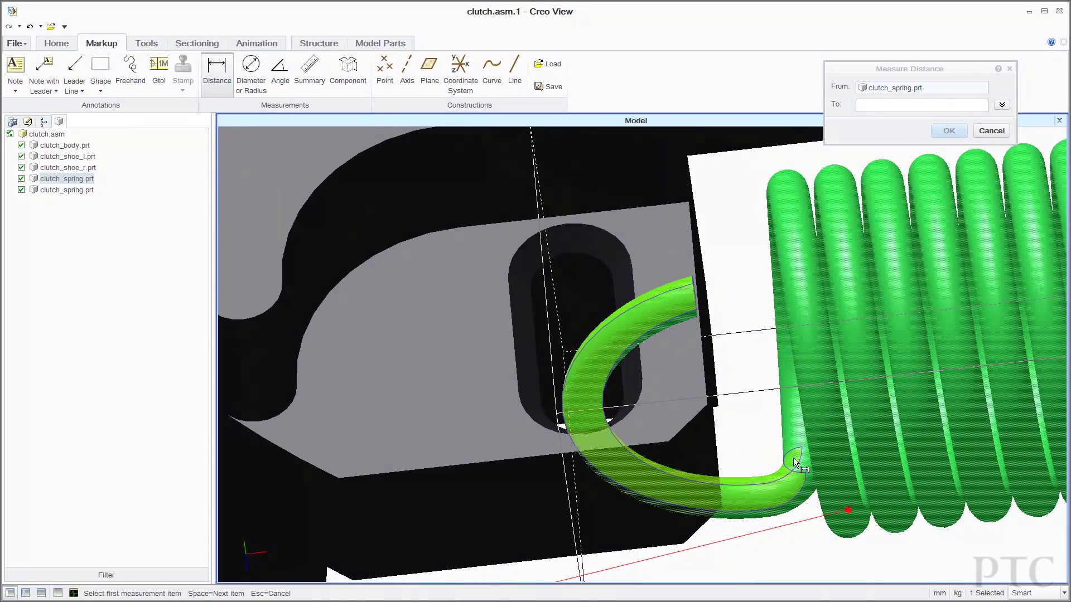
pyautogui.click(835, 323)
pyautogui.click(884, 106)
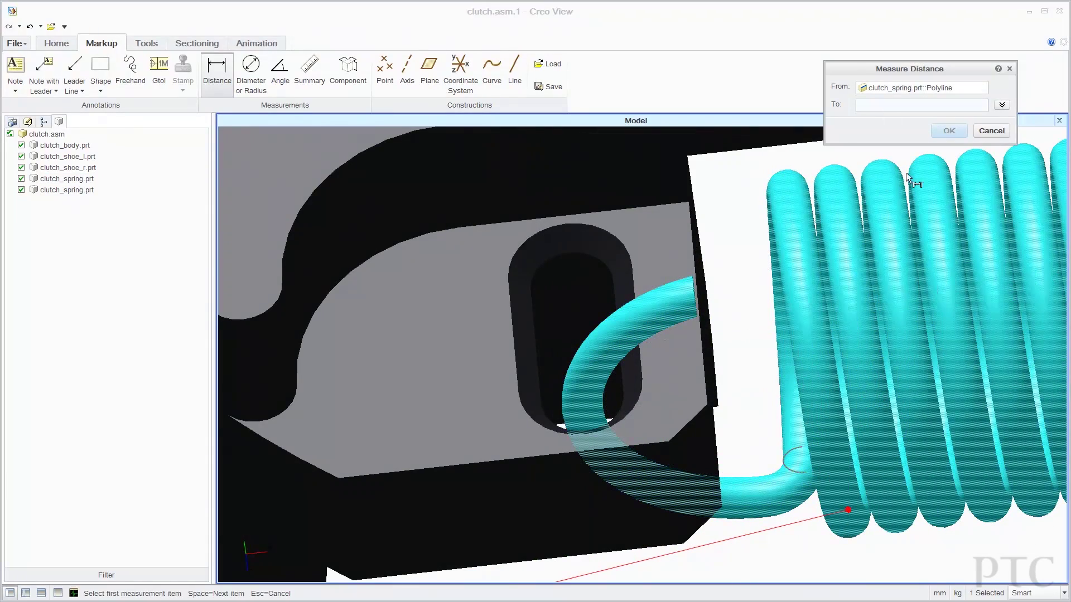
pyautogui.keyDown('shift'); pyautogui.moveTo(959, 339); pyautogui.dragTo(655, 329, button='middle'); pyautogui.keyUp('shift')
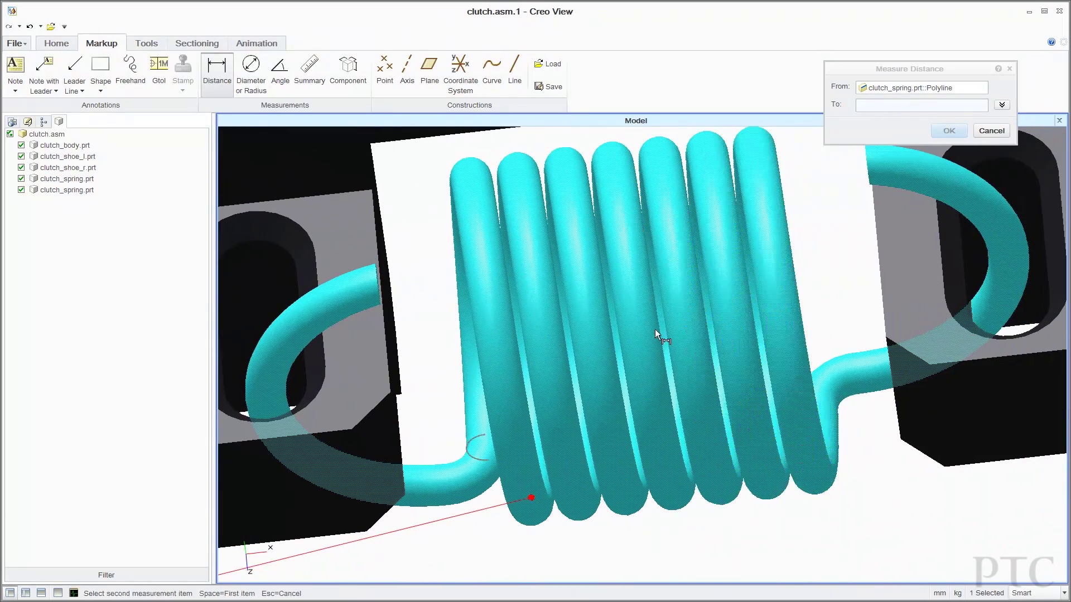
pyautogui.click(835, 401)
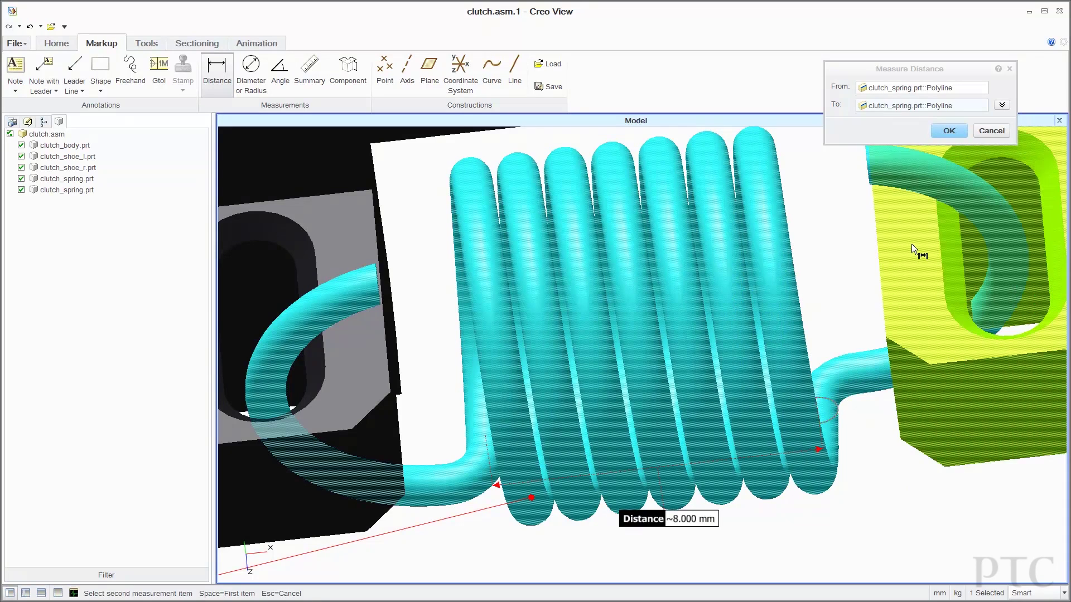
pyautogui.click(949, 131)
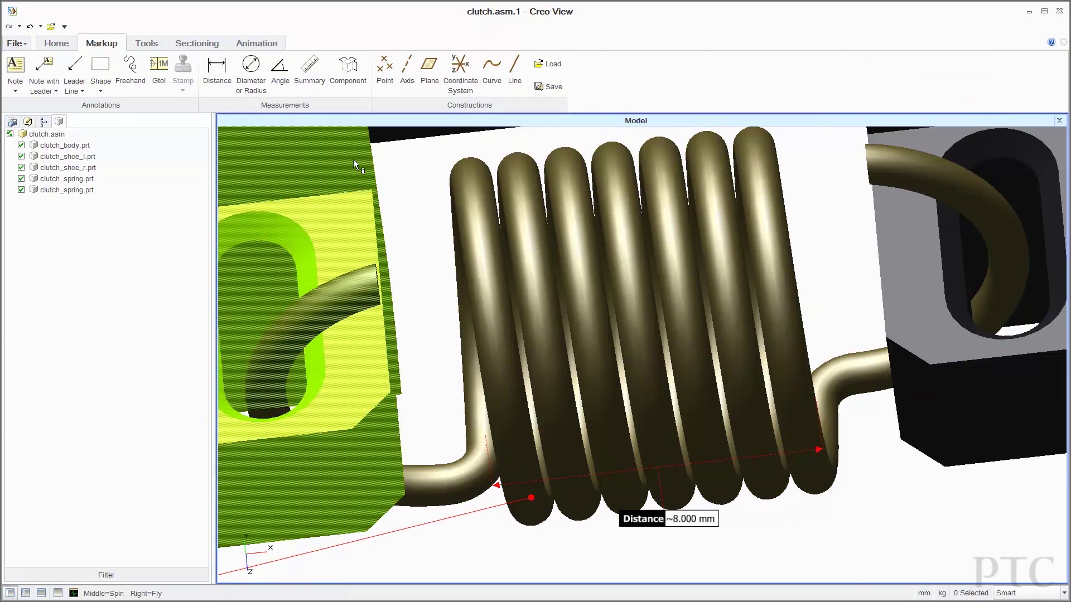
# Reset the view to the default orientation showing the whole clutch assembly.
pyautogui.click(66, 43)
pyautogui.click(354, 72)
pyautogui.click(357, 105)
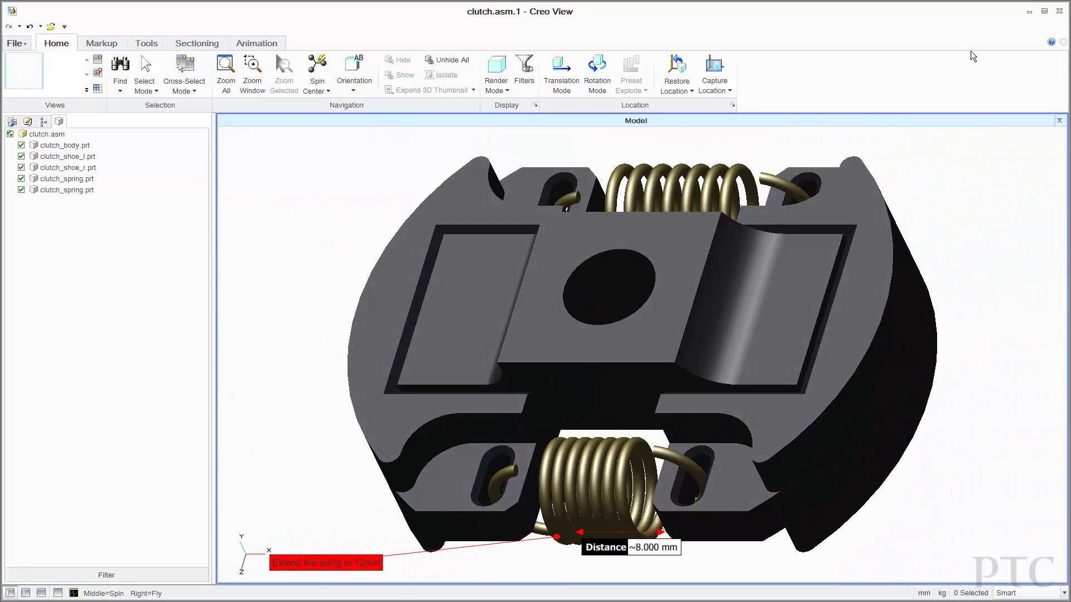
# Close Creo View and open canister_41803.drw's details from the part's Referenced By list.
pyautogui.click(1030, 11)
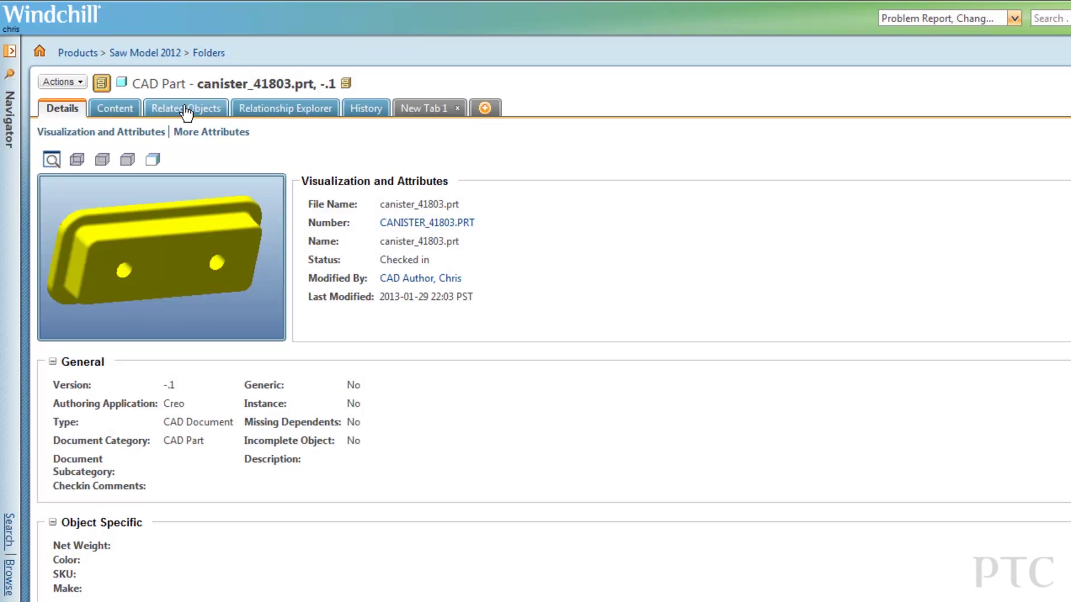
pyautogui.click(185, 112)
pyautogui.scroll(-5, 449, 306)
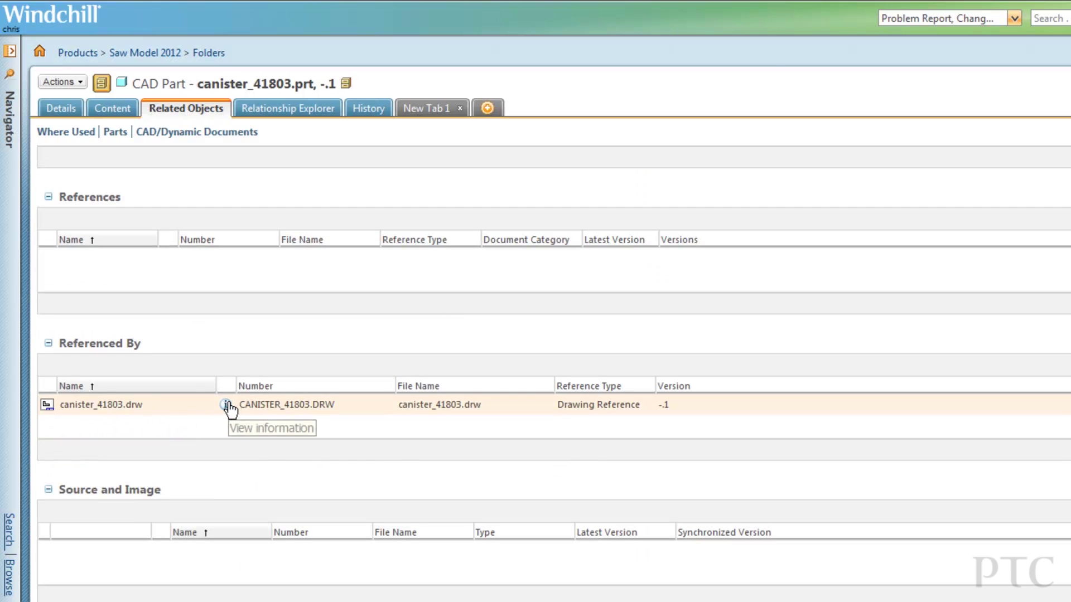
pyautogui.click(227, 405)
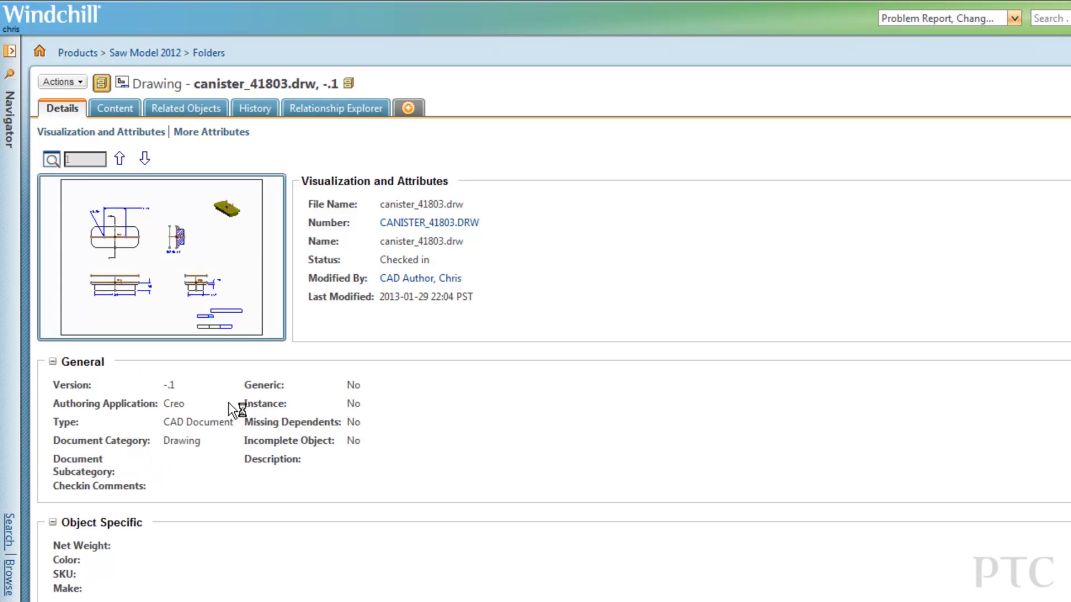
# View the canister_41803 drawing in Creo View.
pyautogui.click(251, 252)
pyautogui.scroll(3, 770, 304)
pyautogui.scroll(-3, 418, 373)
pyautogui.scroll(3, 636, 351)
pyautogui.scroll(-3, 669, 329)
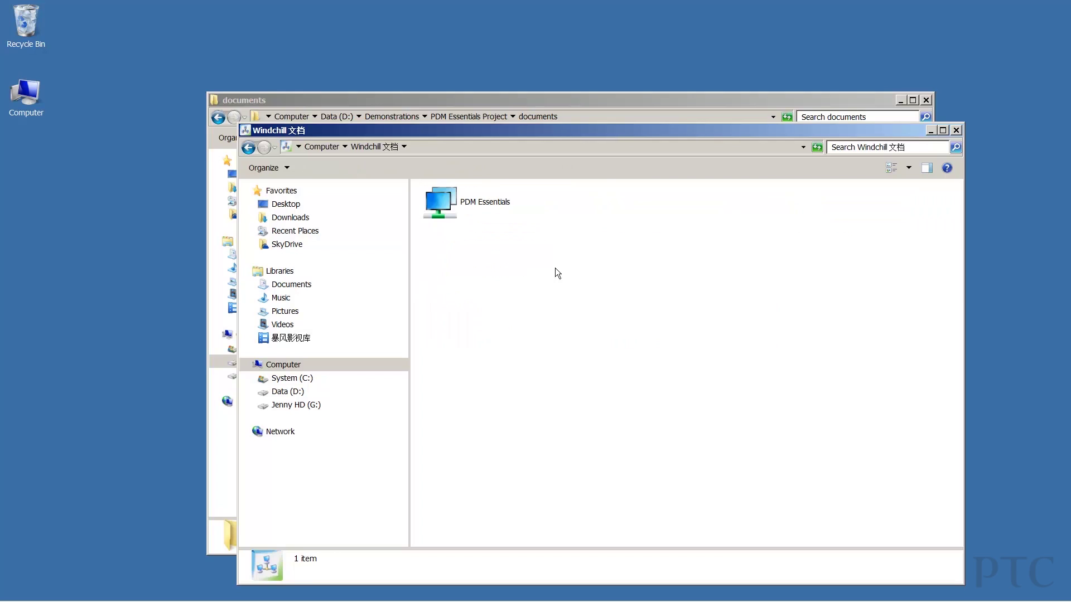
# Browse to PDM Essentials > Product > Saw Model 2012 > Document folder in Explorer.
pyautogui.click(488, 207)
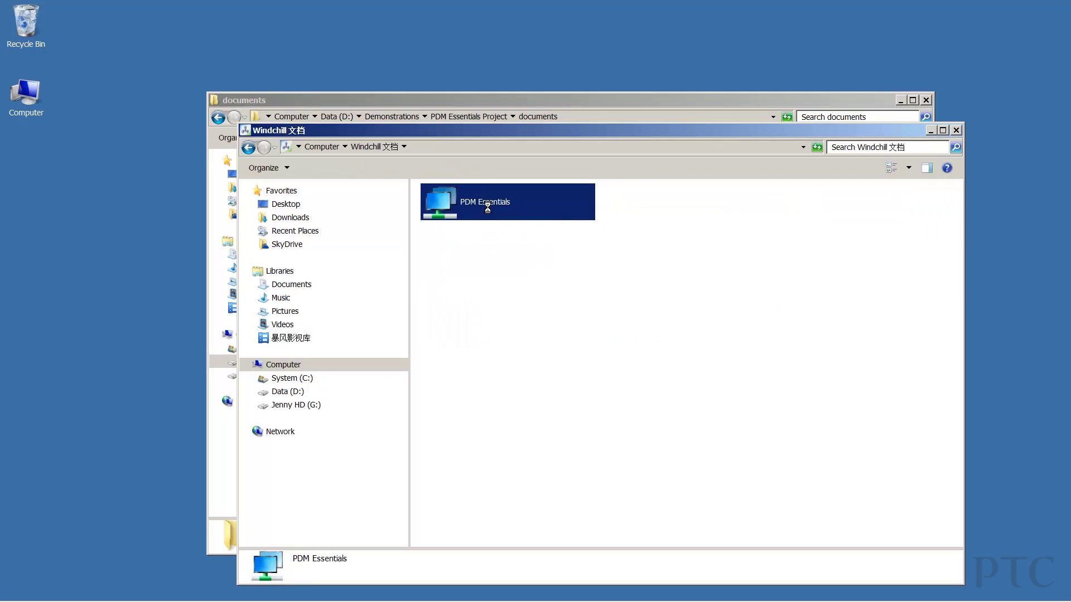
pyautogui.doubleClick(487, 207)
pyautogui.click(799, 205)
pyautogui.doubleClick(798, 203)
pyautogui.click(501, 205)
pyautogui.doubleClick(501, 204)
pyautogui.click(812, 207)
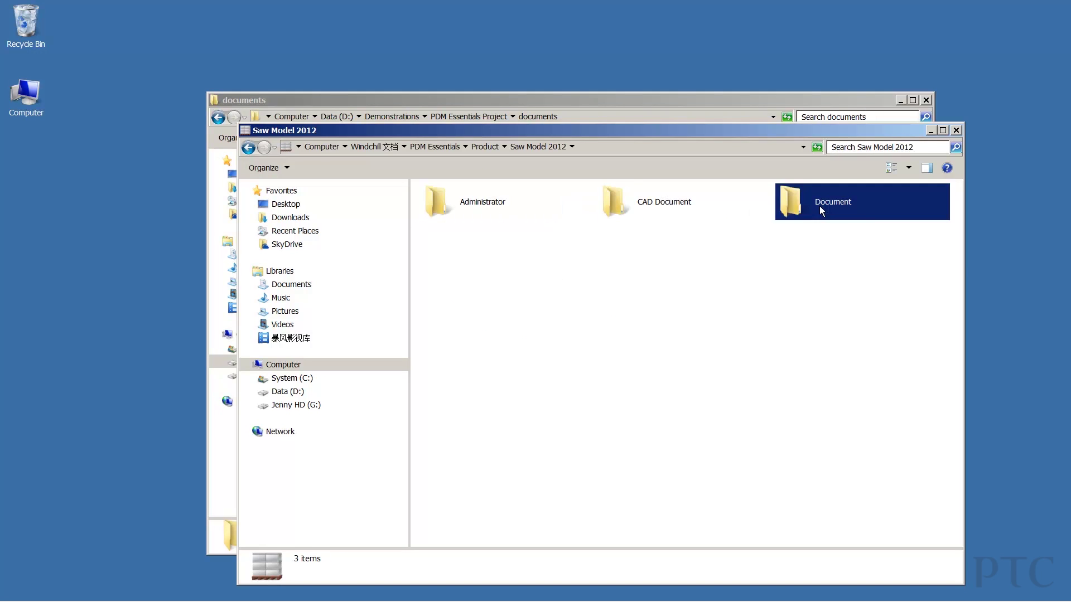
pyautogui.doubleClick(819, 207)
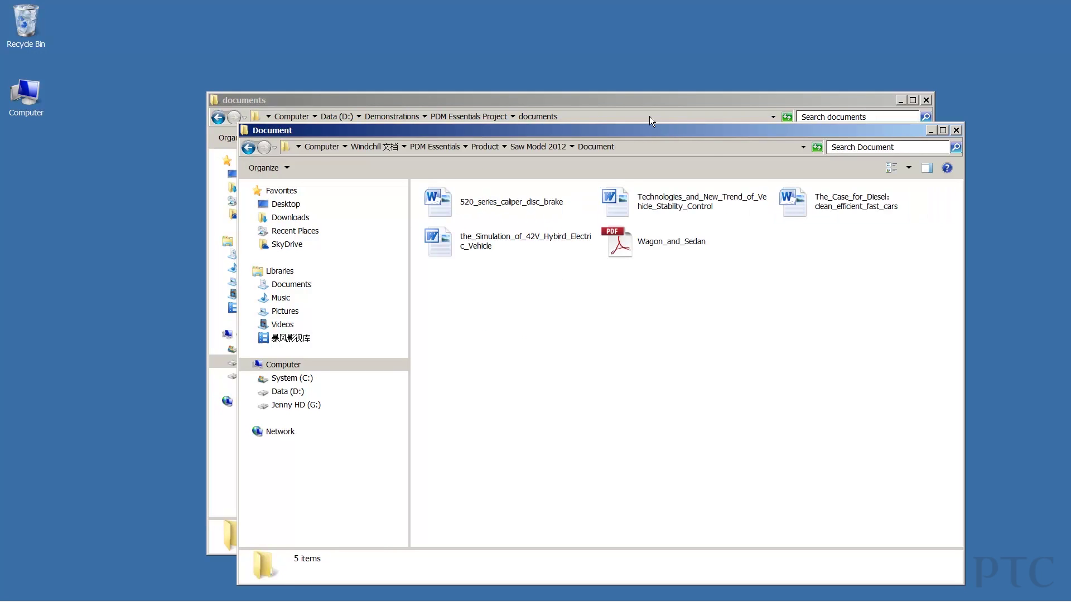
# Drag CAR_ENGINE from the local documents folder into the Saw Model 2012 Document folder.
pyautogui.click(639, 99)
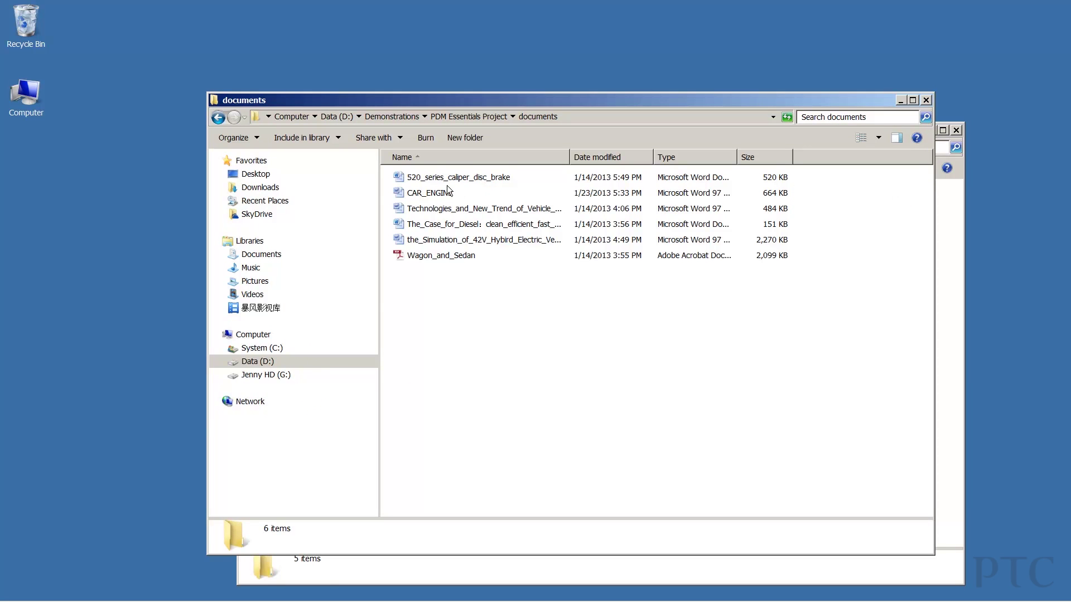
pyautogui.moveTo(424, 100); pyautogui.dragTo(245, 120)
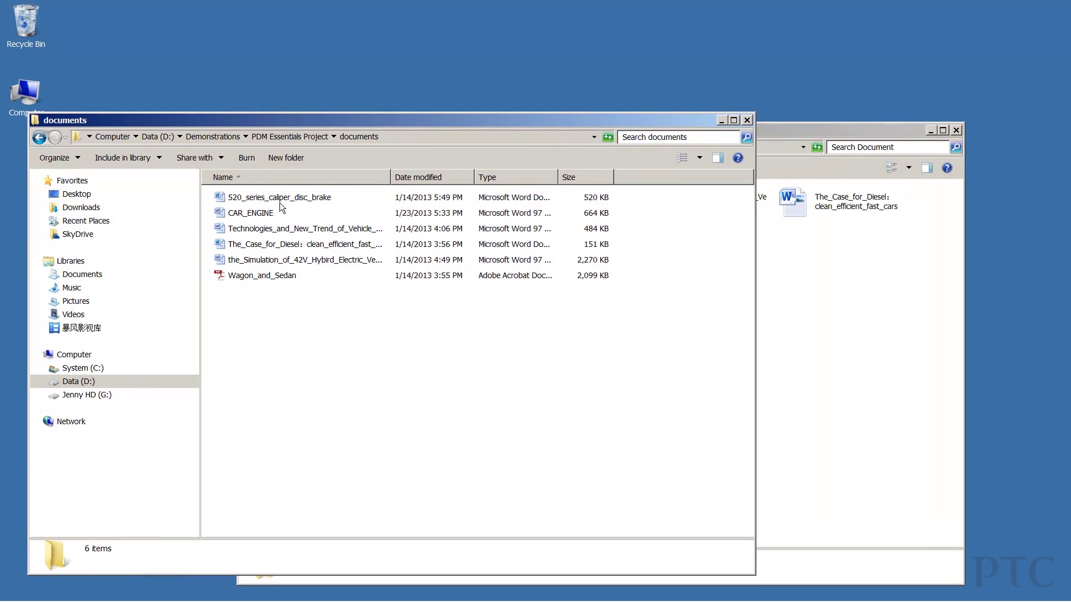
pyautogui.click(262, 213)
pyautogui.moveTo(848, 329); pyautogui.dragTo(608, 356)
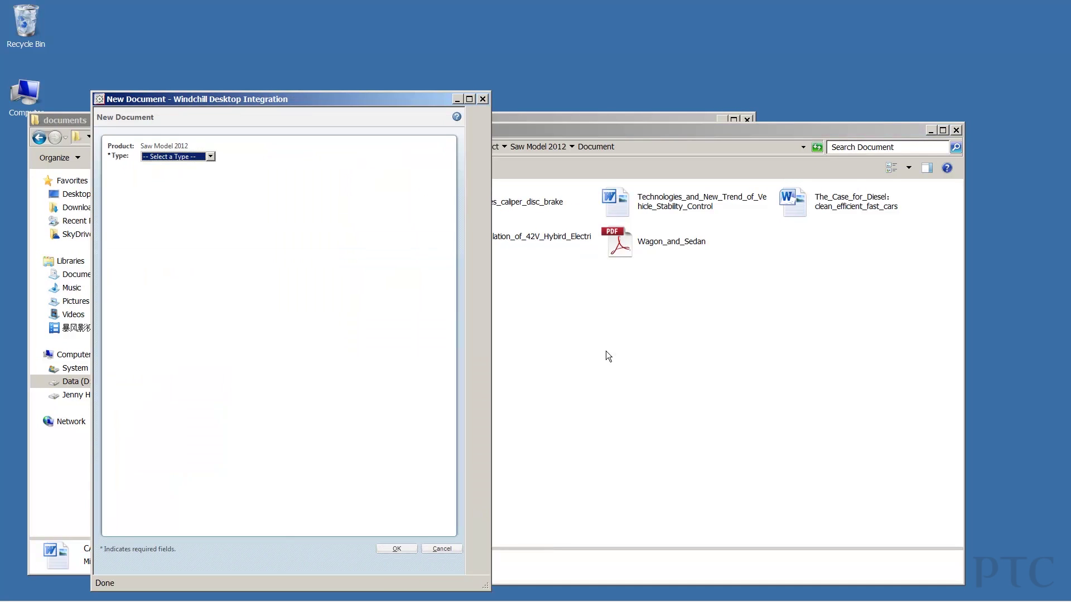
# Register CAR_ENGINE with type Document, then open it from the Document folder in Word.
pyautogui.click(211, 156)
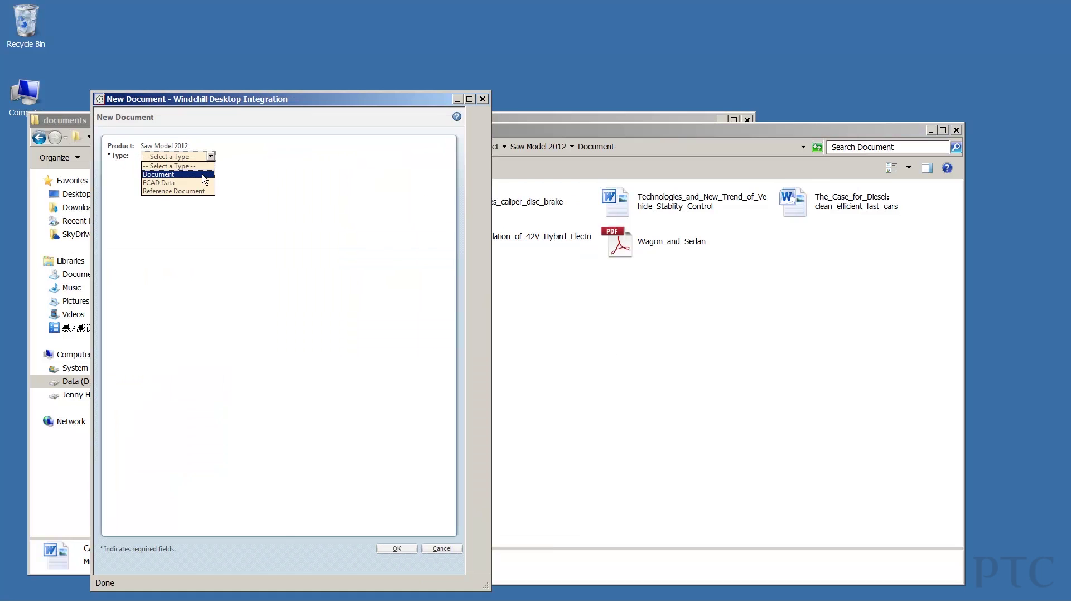
pyautogui.click(202, 174)
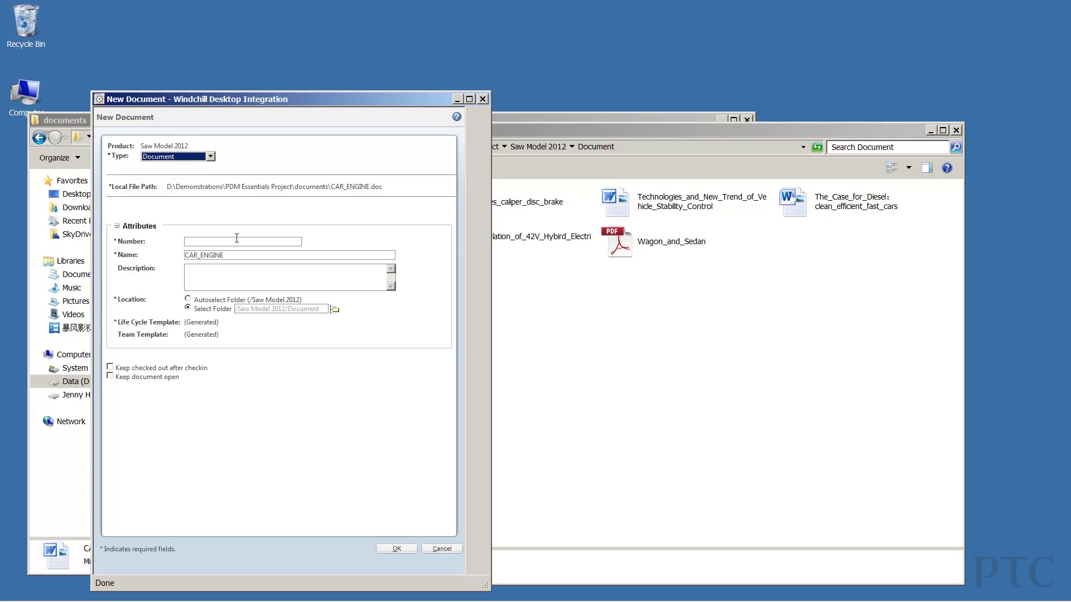
pyautogui.click(237, 239)
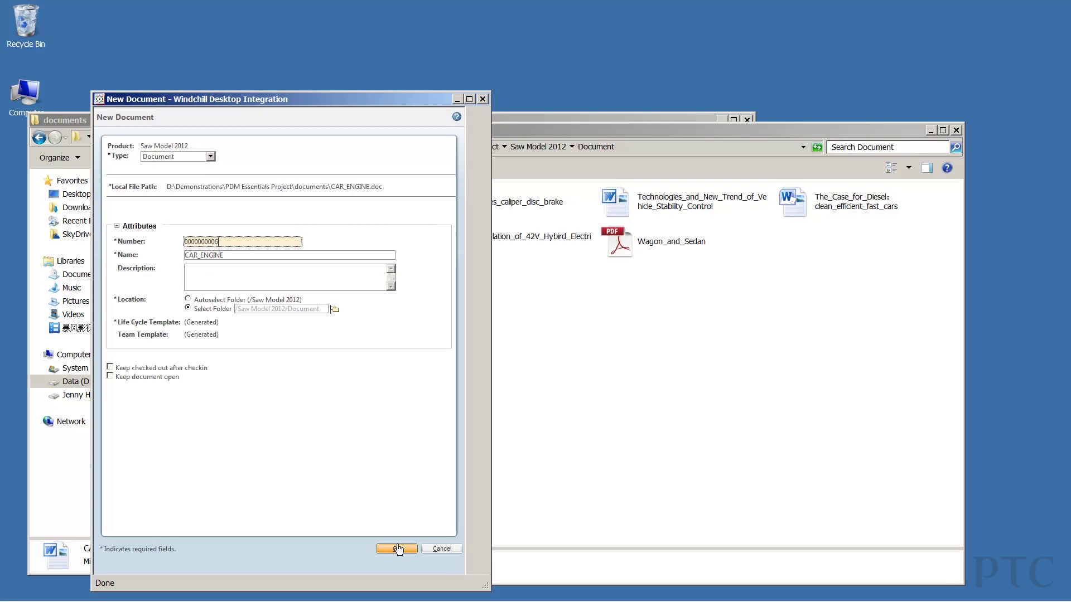
pyautogui.click(397, 549)
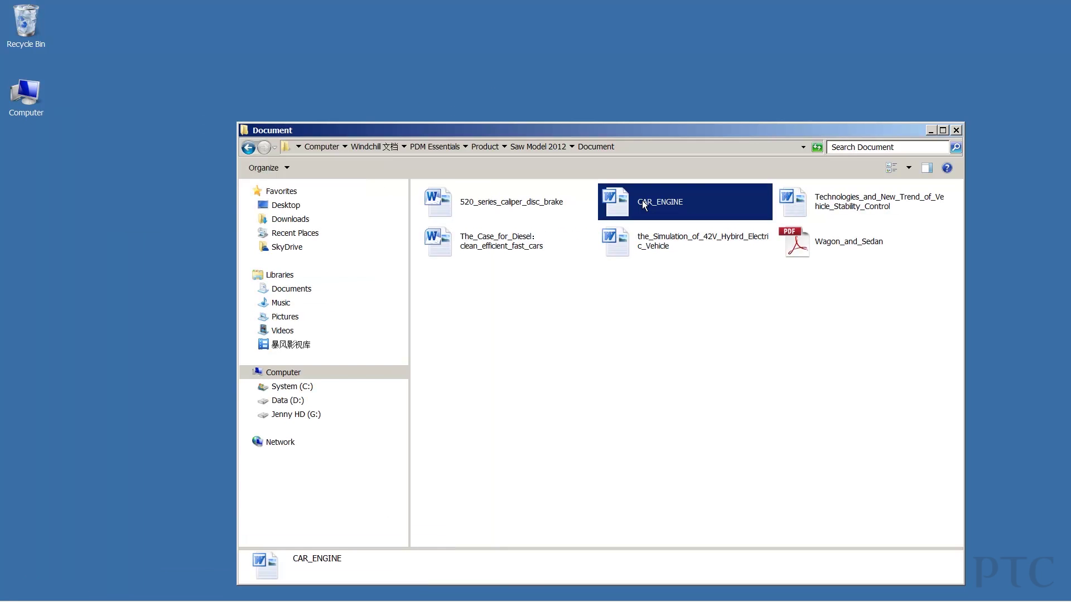
pyautogui.doubleClick(643, 204)
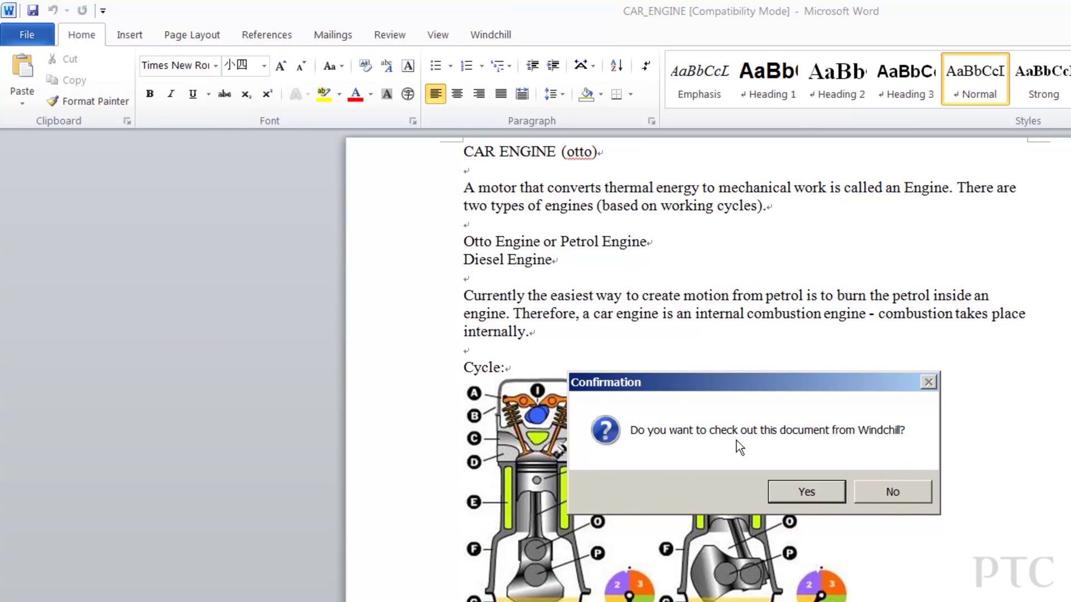
# Check out CAR_ENGINE and check it back in with the comment 'Removed an illustration'.
pyautogui.click(815, 491)
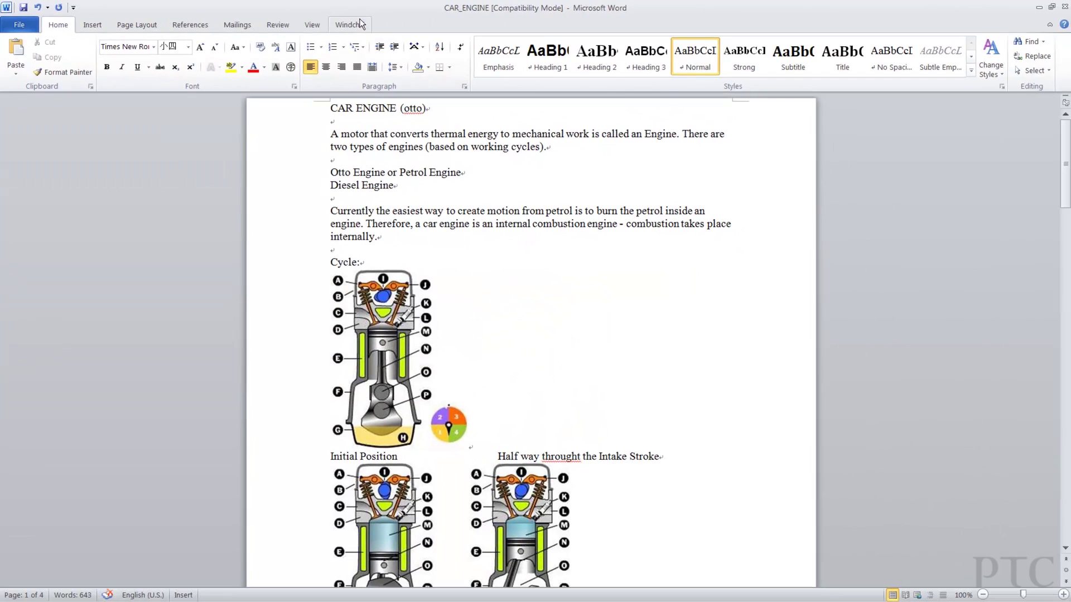
pyautogui.click(360, 24)
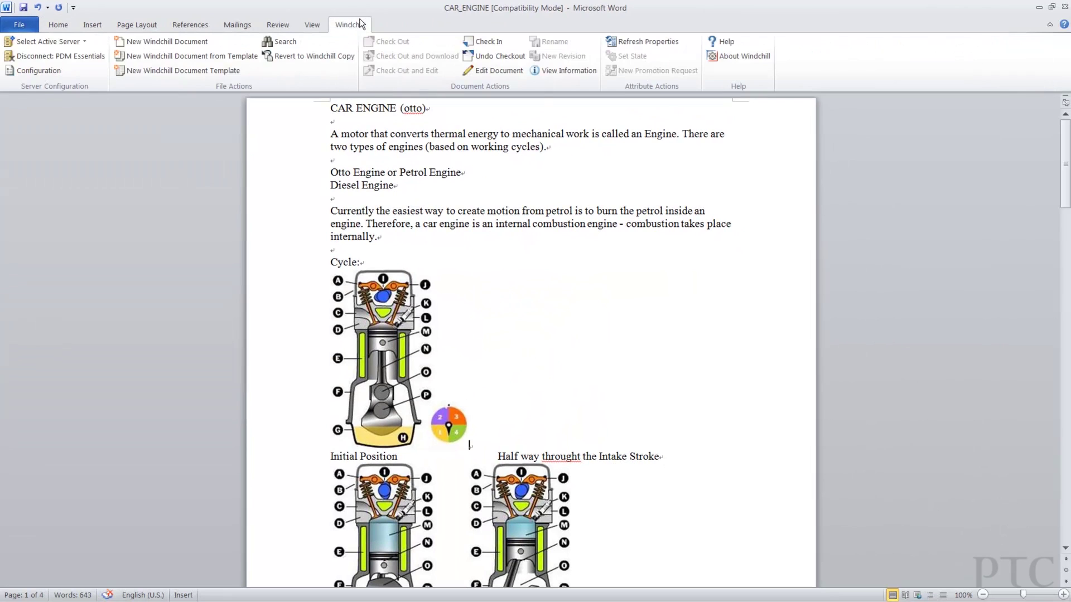
pyautogui.click(487, 43)
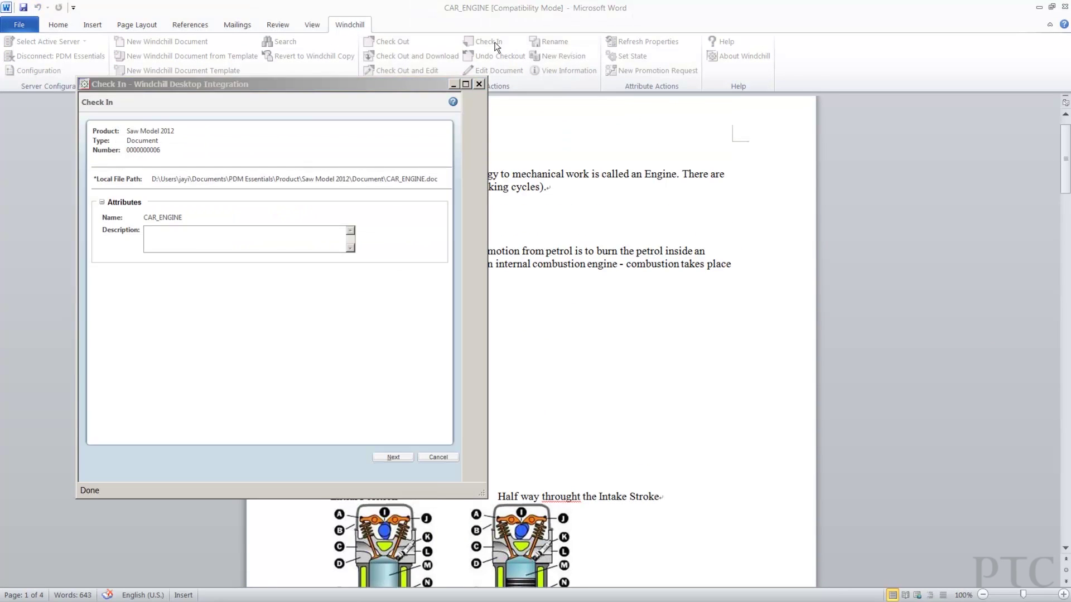
pyautogui.click(381, 458)
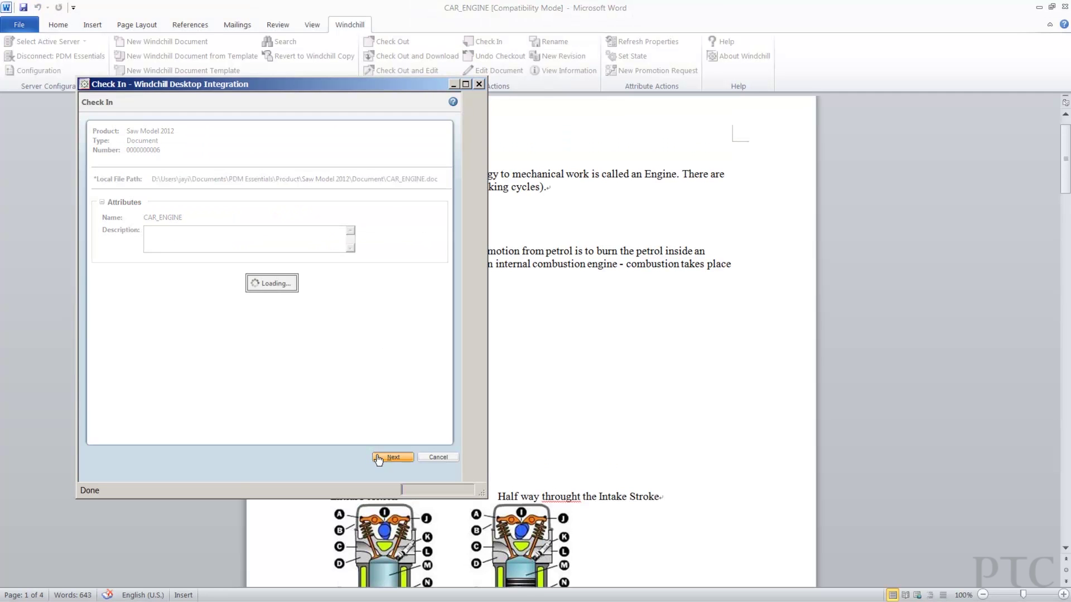
pyautogui.click(186, 148)
pyautogui.write('Removed an illustration')
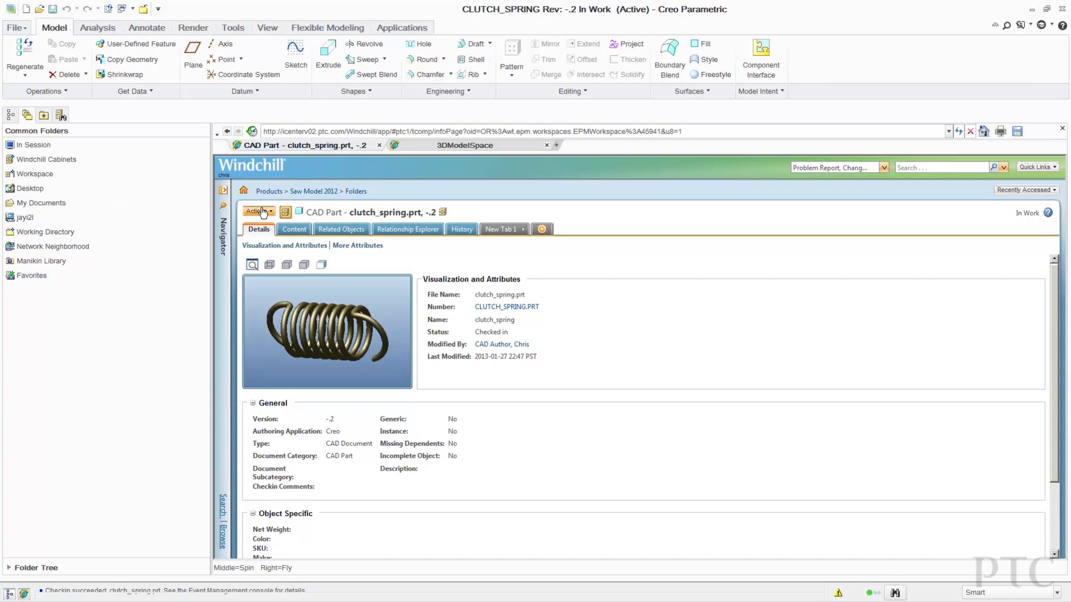
# Submit a new promotion request for CLUTCH_SPRING.PRT targeting Released, with Manager as approver.
pyautogui.click(257, 211)
pyautogui.moveTo(89, 292)
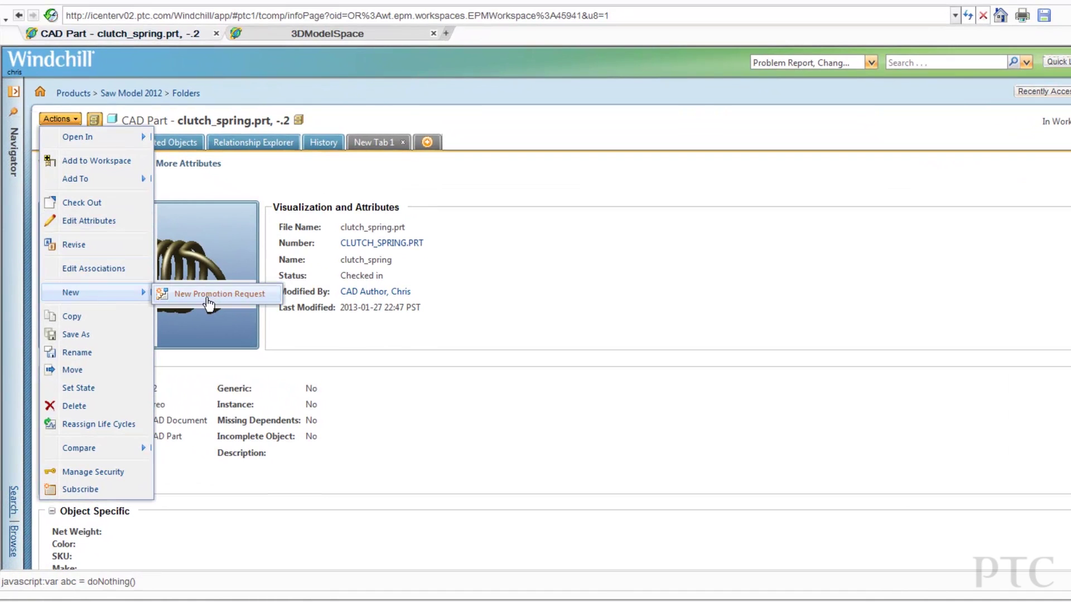
pyautogui.click(210, 301)
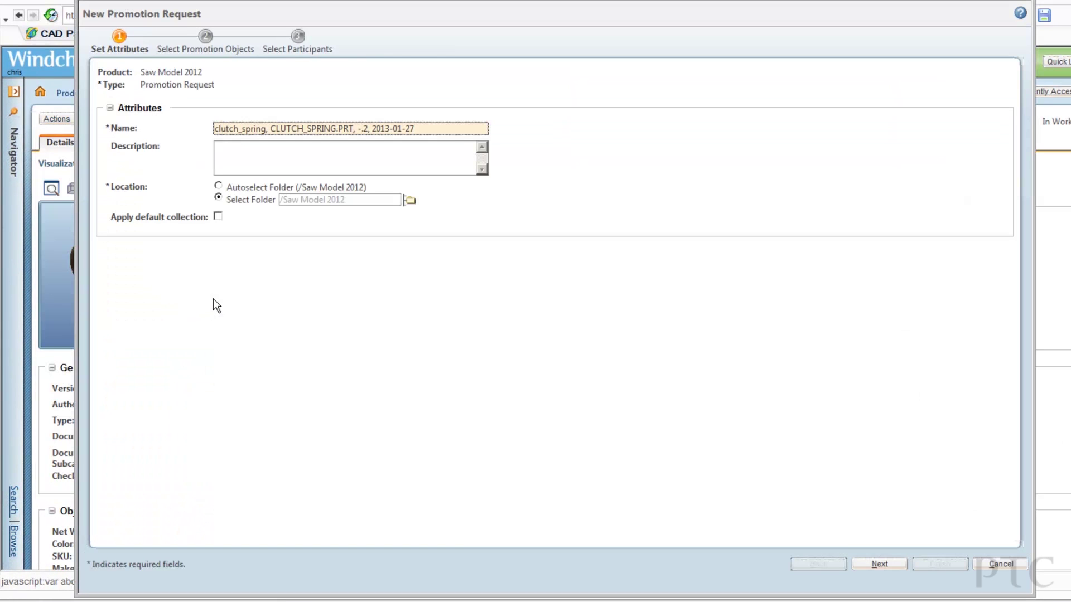
pyautogui.click(864, 569)
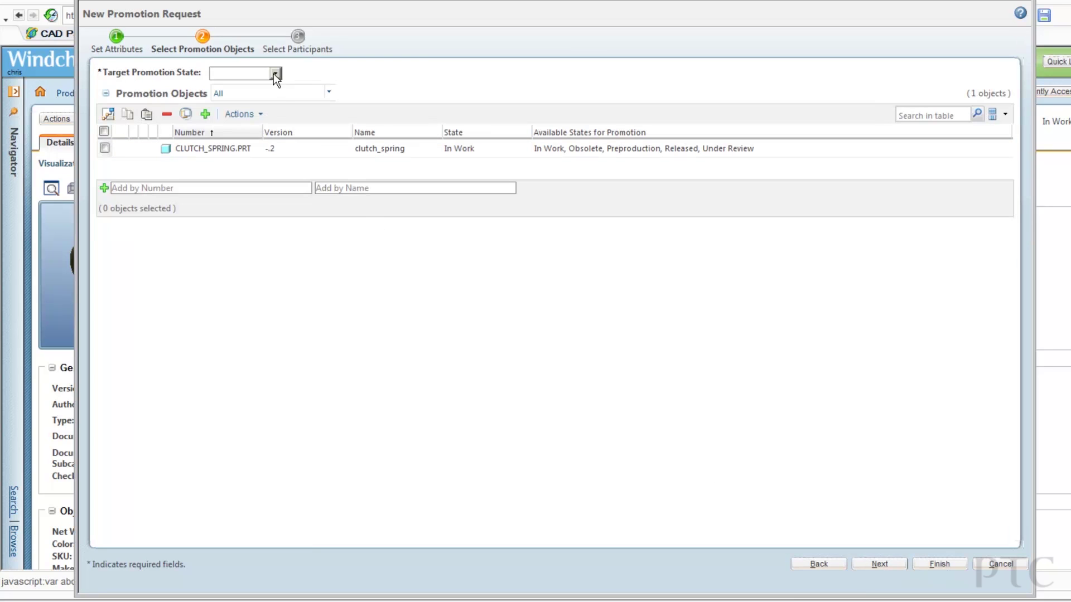
pyautogui.click(274, 74)
pyautogui.click(268, 129)
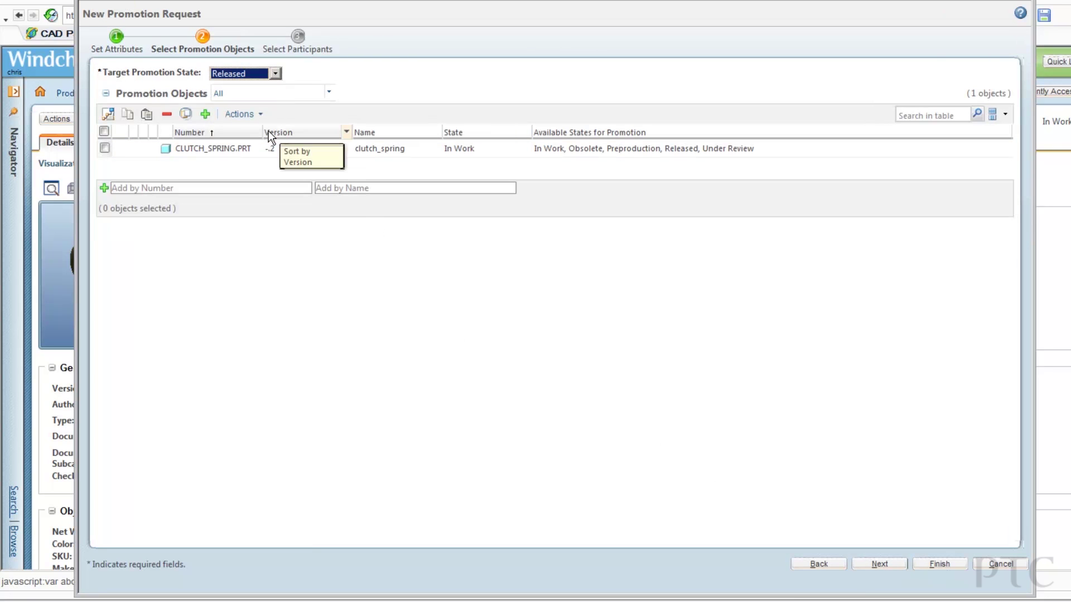
pyautogui.click(104, 147)
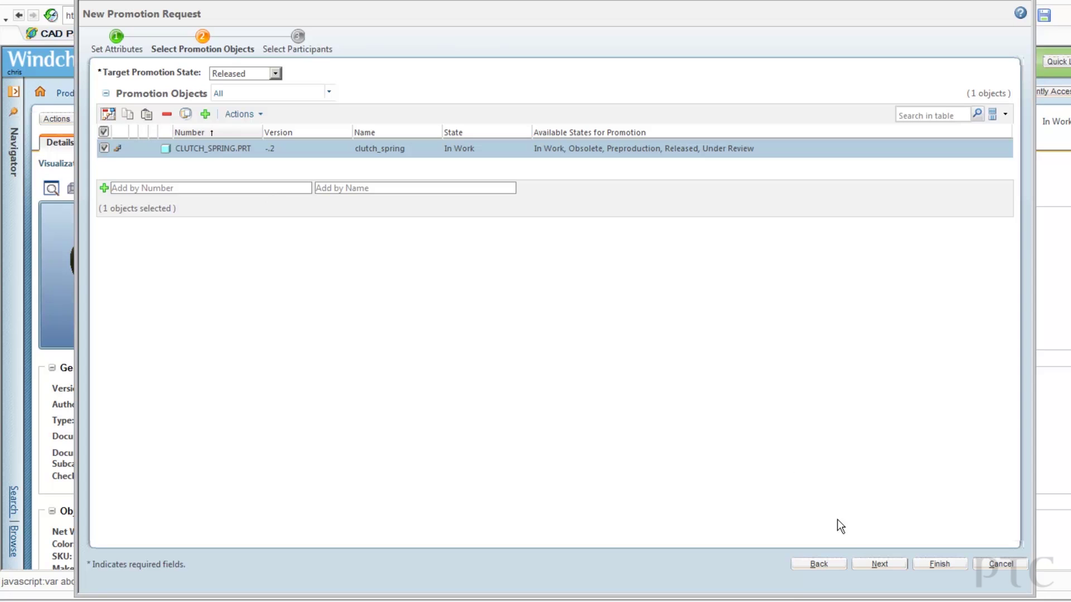
pyautogui.click(878, 564)
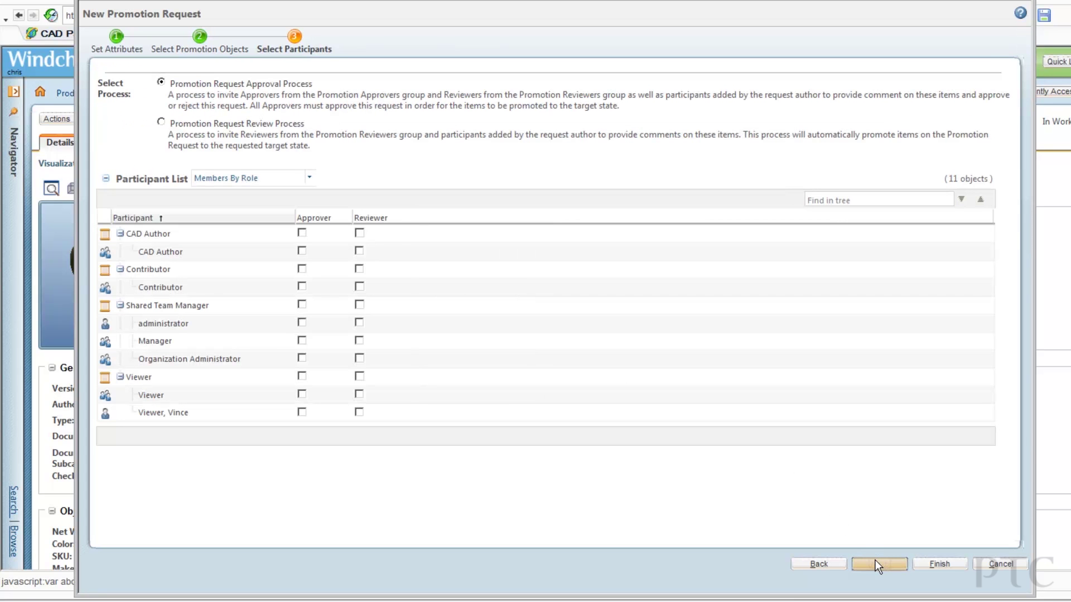
pyautogui.click(302, 341)
pyautogui.click(937, 564)
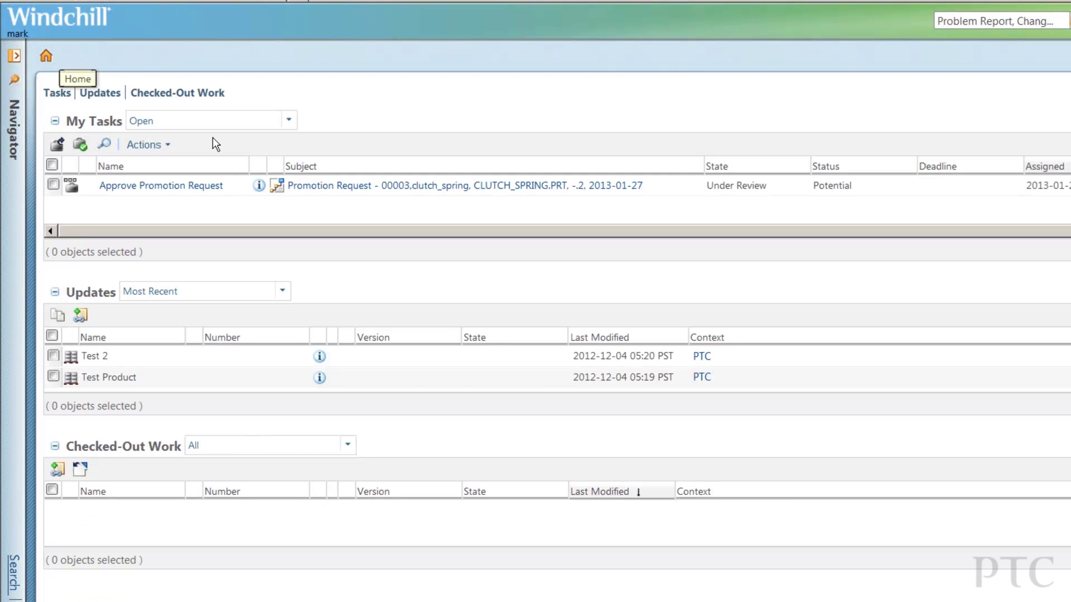
# Approve the Approve Promotion Request task, adding the comment 'Looks good!'.
pyautogui.click(258, 187)
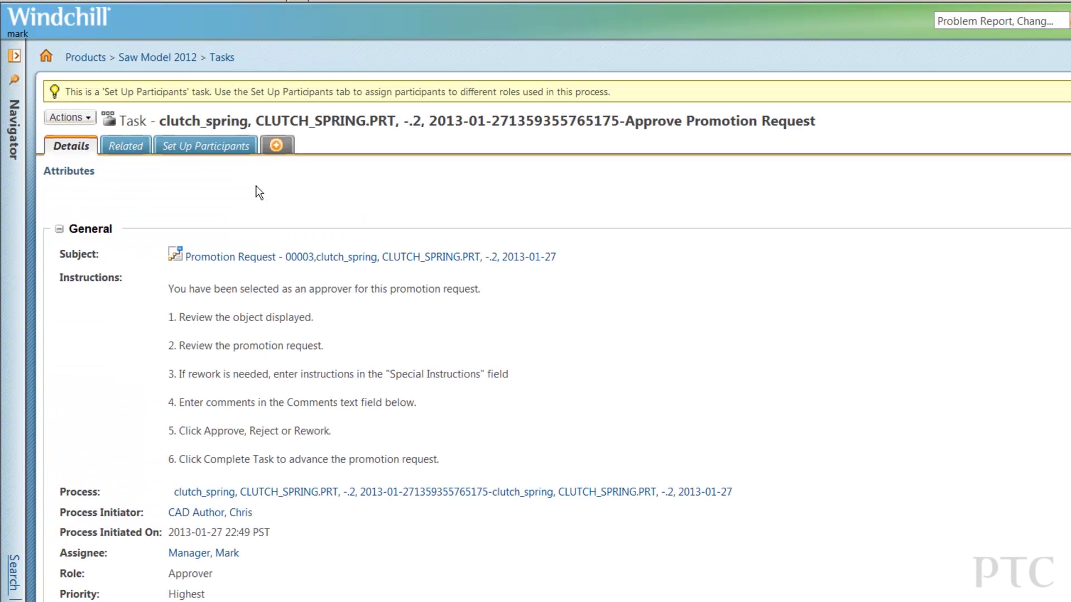
pyautogui.scroll(-5, 556, 397)
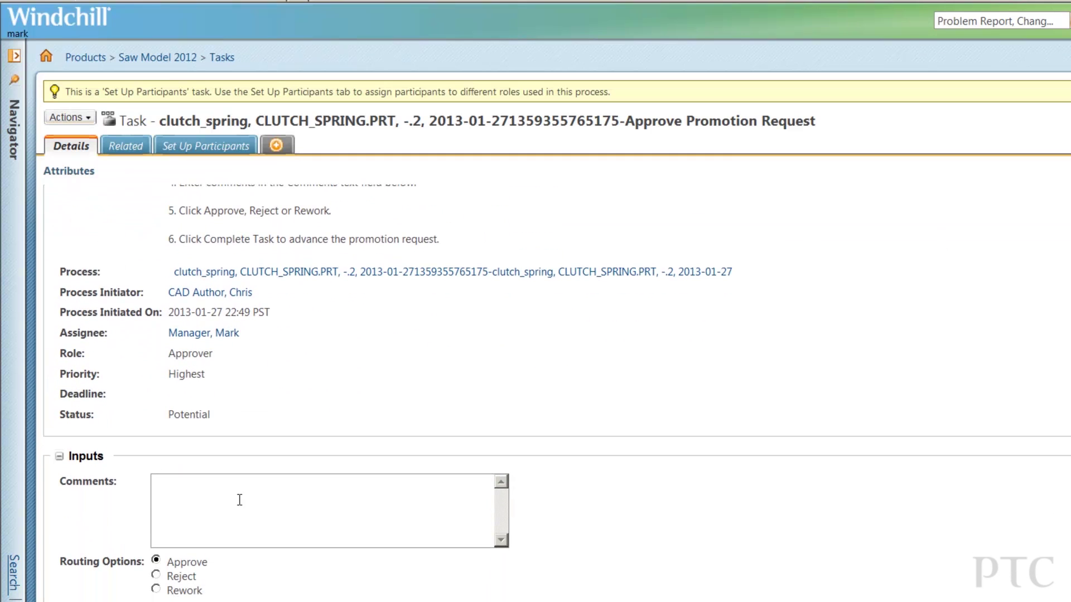
pyautogui.click(240, 500)
pyautogui.write('Looks good!')
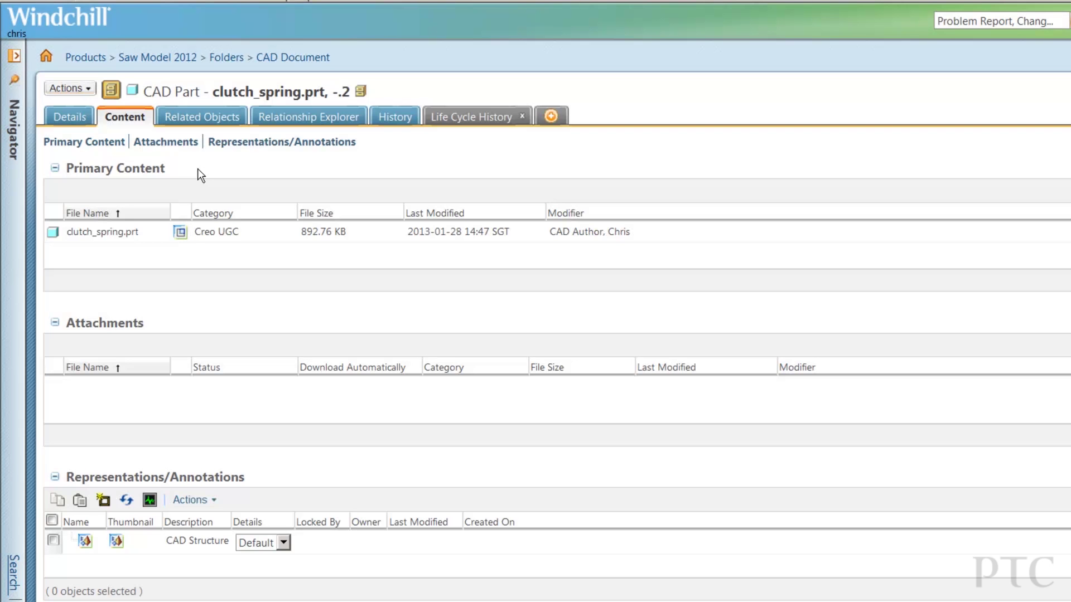
# Review clutch_spring's Life Cycle History: version -.2 Released, -.1 In Work.
pyautogui.click(466, 118)
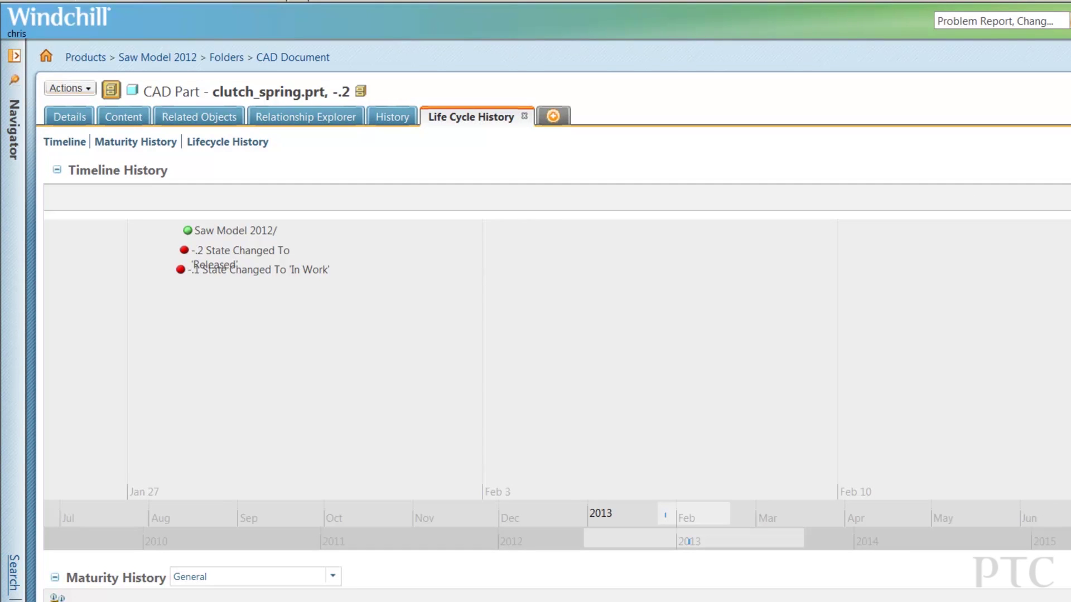
pyautogui.scroll(-5, 557, 379)
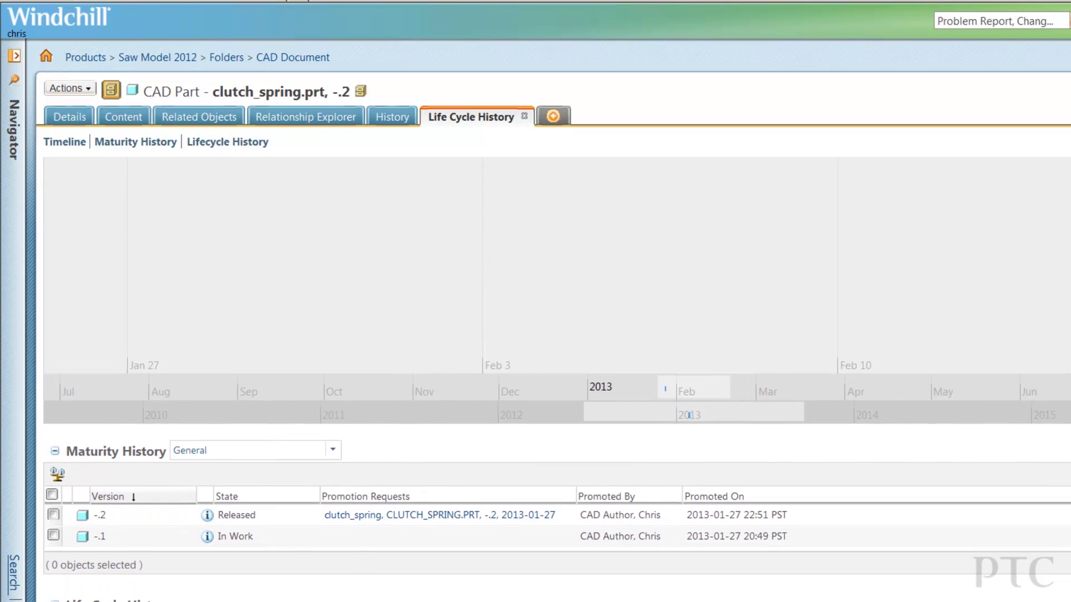
pyautogui.scroll(-2, 557, 380)
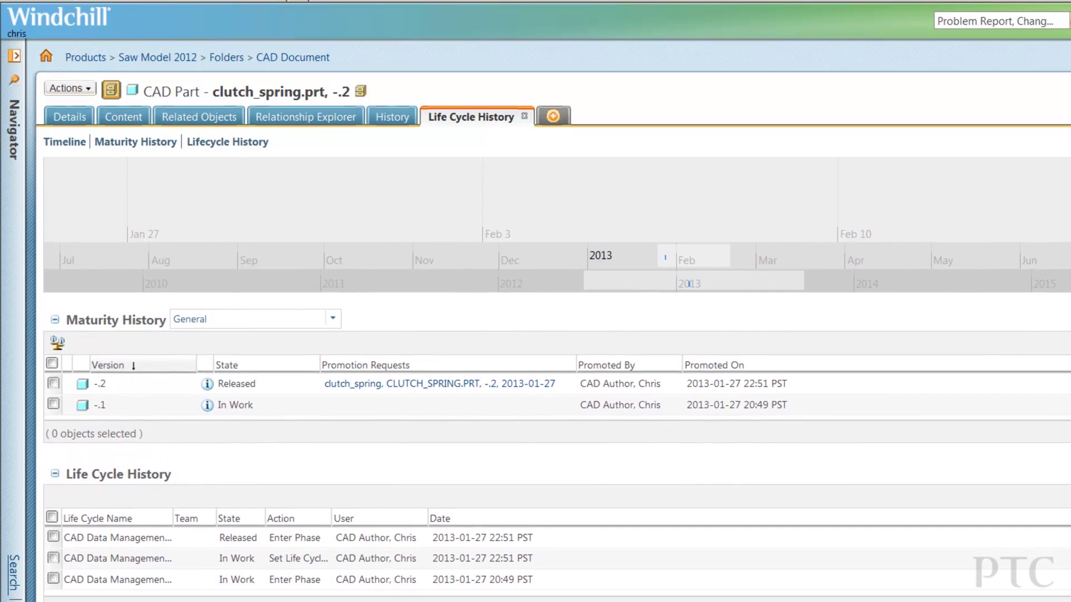
pyautogui.scroll(-2, 557, 379)
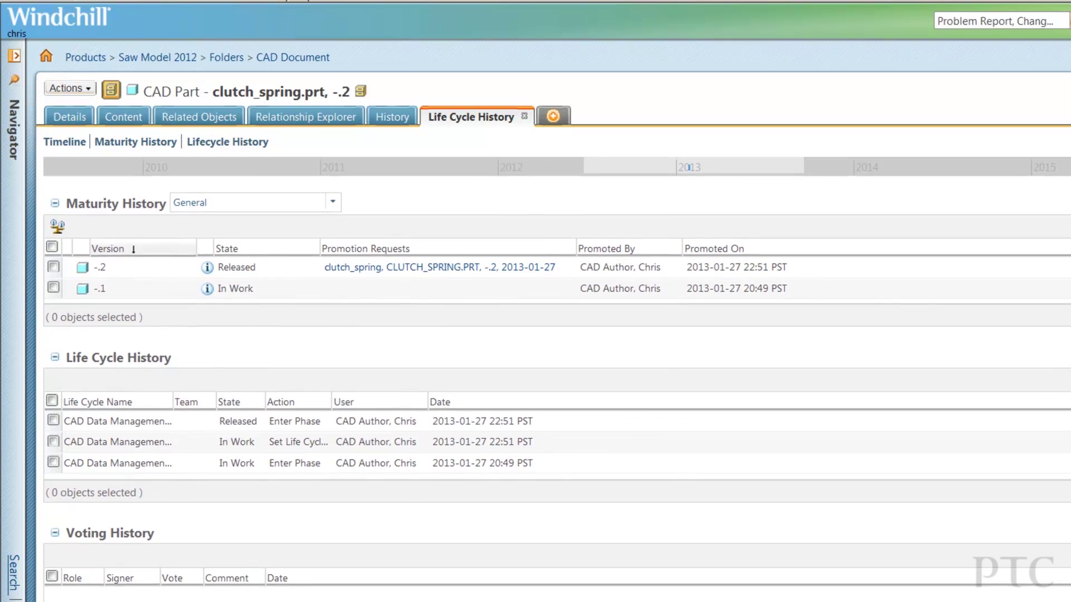